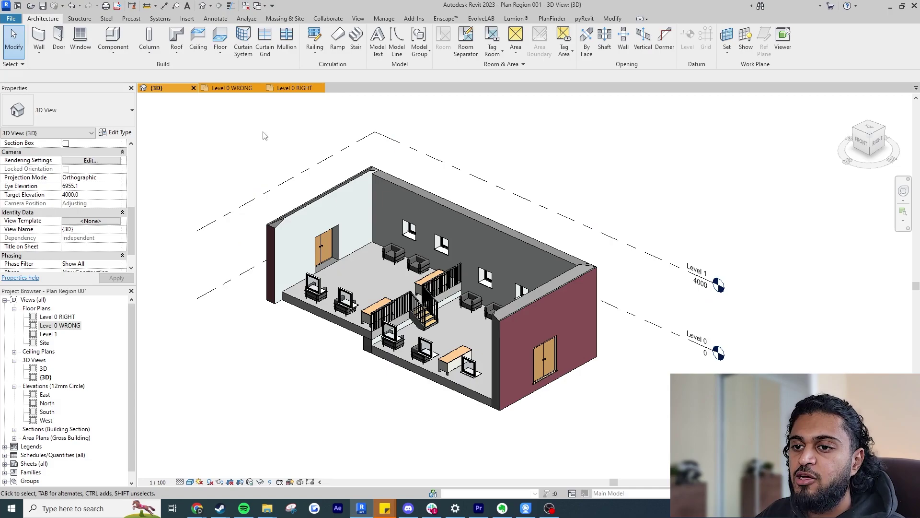
Step: Compare the Level 0 WRONG and Level 0 RIGHT floor plans
{"action": "left_click", "coordinate": [232, 90]}
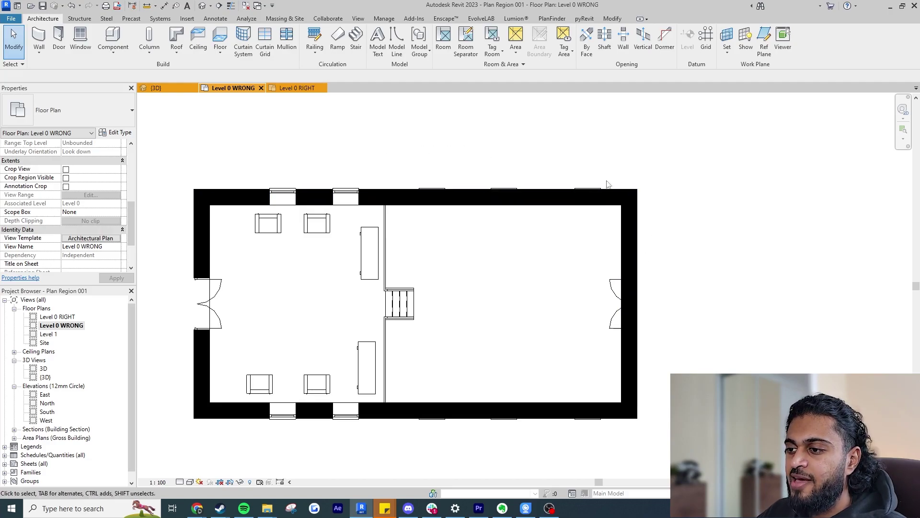
{"action": "scroll", "coordinate": [647, 199], "scroll_direction": "right", "scroll_amount": 2}
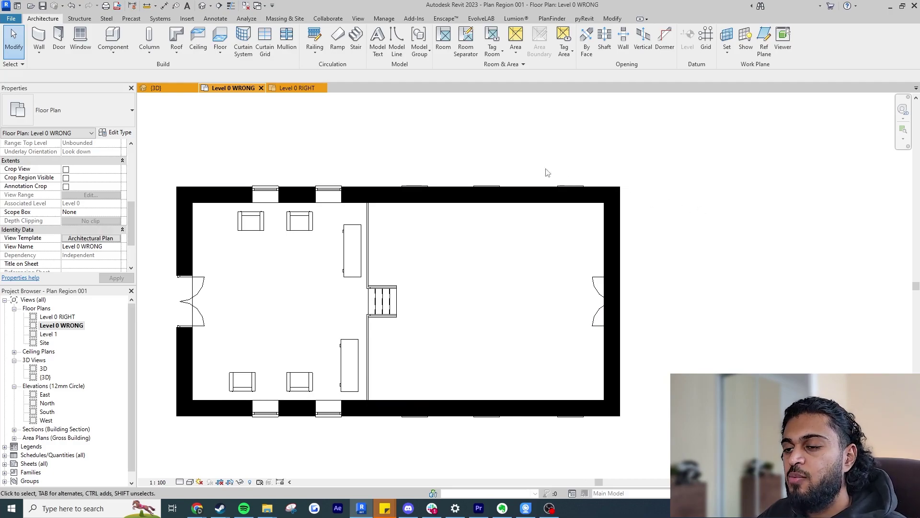
{"action": "scroll", "coordinate": [479, 168], "scroll_direction": "left", "scroll_amount": 2}
{"action": "left_click", "coordinate": [304, 88]}
{"action": "scroll", "coordinate": [493, 164], "scroll_direction": "right", "scroll_amount": 2}
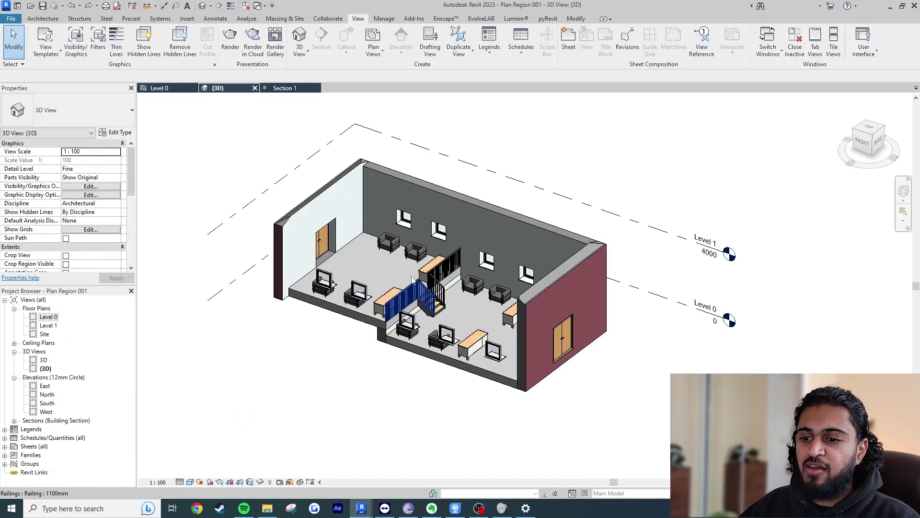
Step: Check the height offsets of the upper and lower floor slabs in the 3D view
{"action": "left_click", "coordinate": [390, 268]}
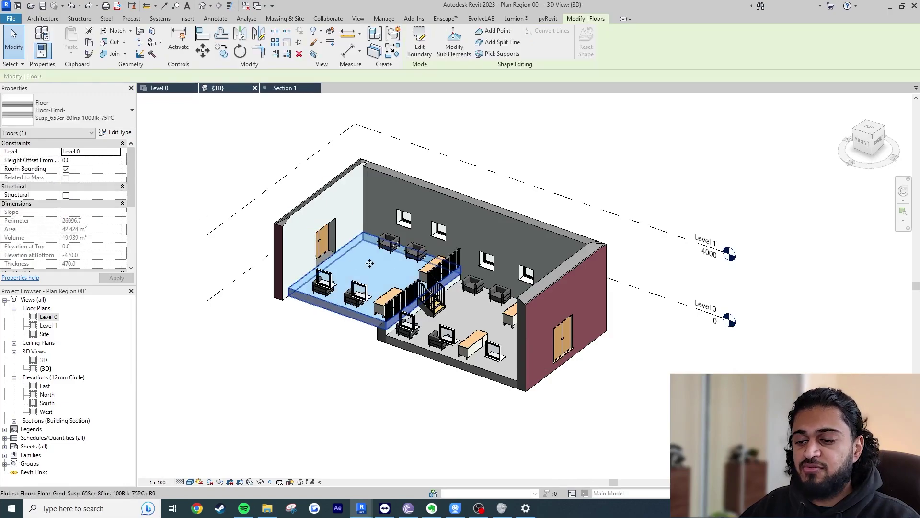
{"action": "left_click", "coordinate": [461, 309]}
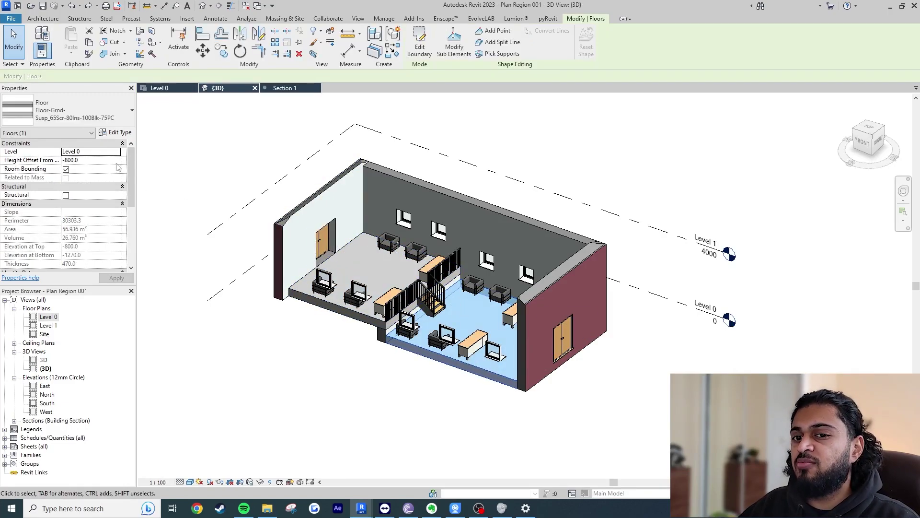
{"action": "left_click", "coordinate": [196, 177]}
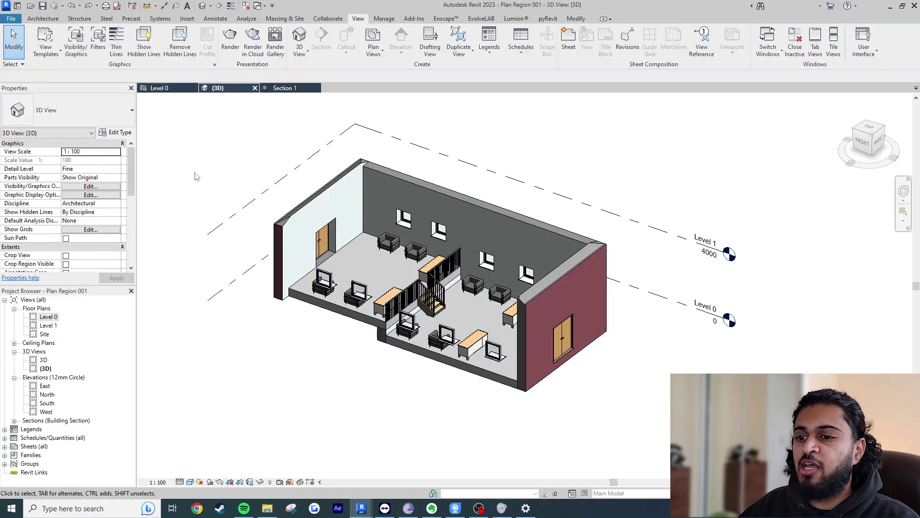
Step: Inspect the door, a sofa and a window on the upper floor in the 3D view
{"action": "left_click", "coordinate": [321, 242]}
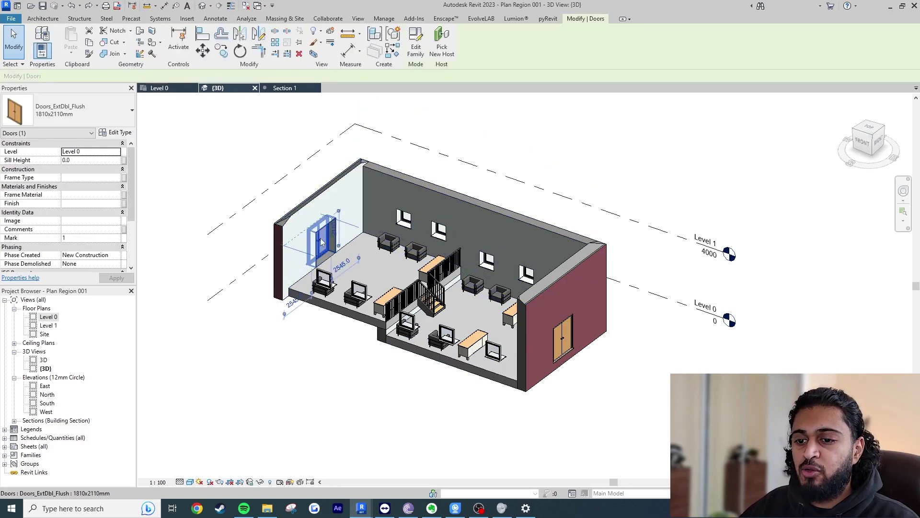
{"action": "left_click", "coordinate": [260, 366]}
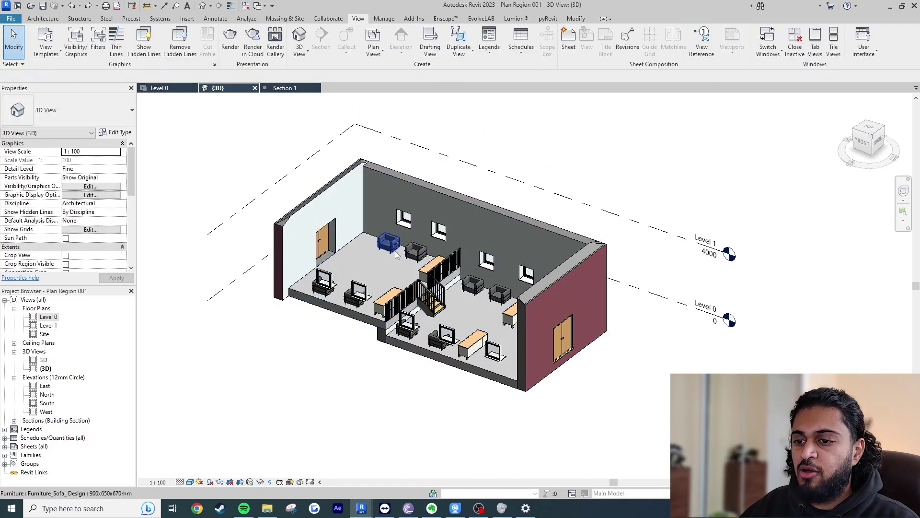
{"action": "left_click", "coordinate": [389, 243]}
{"action": "middle_click_drag", "start_coordinate": [391, 245], "coordinate": [423, 320], "text": "shift"}
{"action": "key", "text": "Escape"}
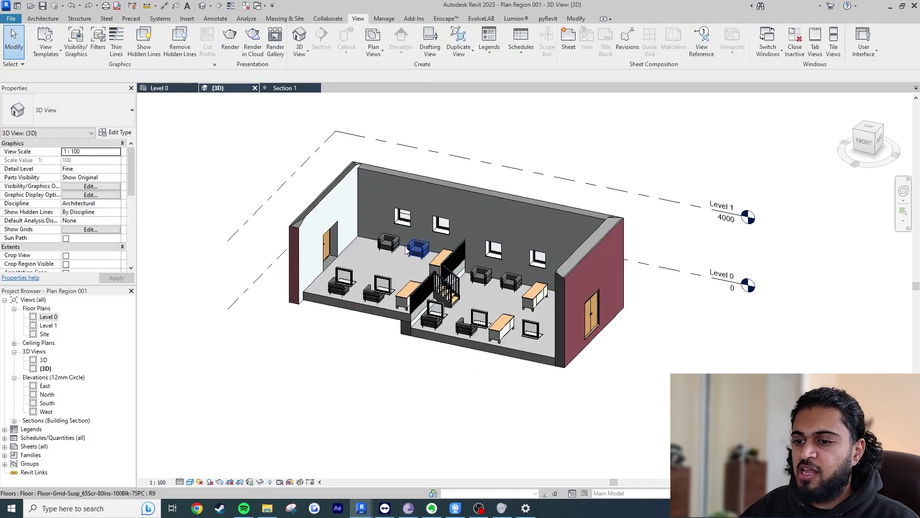
{"action": "left_click", "coordinate": [403, 217]}
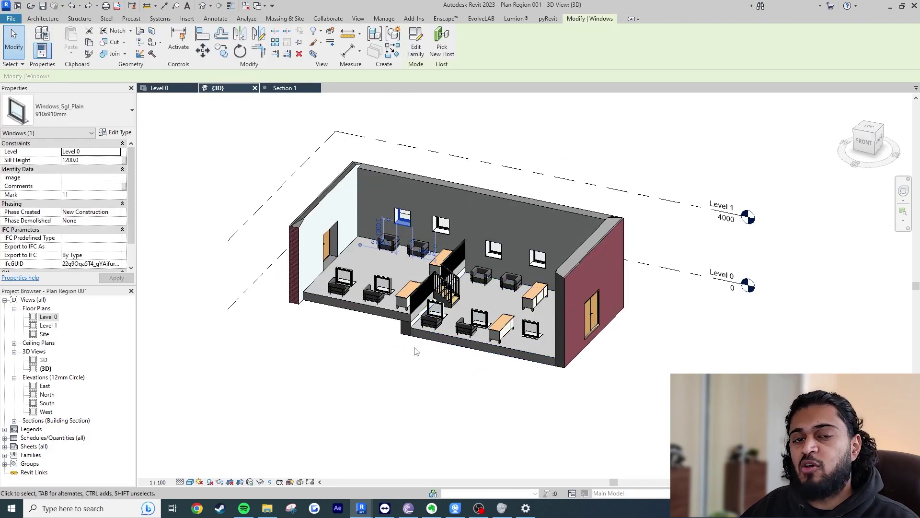
{"action": "key", "text": "Escape"}
Step: Inspect the lower floor slab's height offset relative to Level 0 in the 3D view
{"action": "scroll", "coordinate": [493, 294], "scroll_direction": "up", "scroll_amount": 2}
{"action": "left_click", "coordinate": [493, 294]}
{"action": "scroll", "coordinate": [459, 274], "scroll_direction": "up", "scroll_amount": 2}
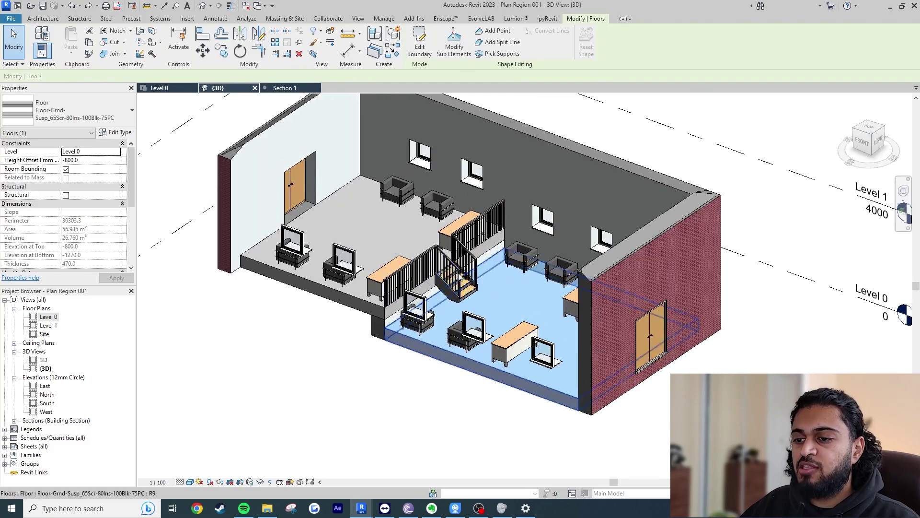
{"action": "middle_click_drag", "start_coordinate": [459, 275], "coordinate": [392, 265]}
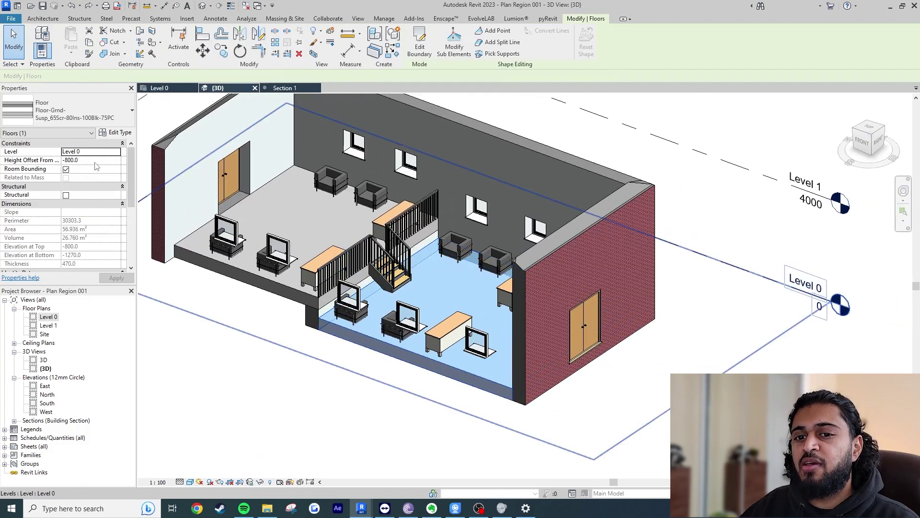
{"action": "left_click", "coordinate": [367, 377]}
Step: Open the Level 0 floor plan
{"action": "middle_click_drag", "start_coordinate": [367, 377], "coordinate": [530, 235], "text": "shift"}
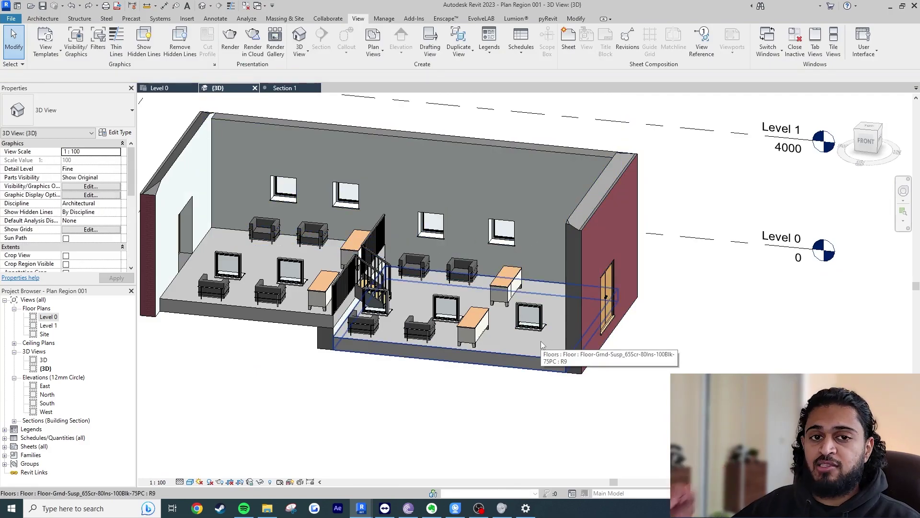
{"action": "middle_click_drag", "start_coordinate": [557, 406], "coordinate": [450, 425], "text": "shift"}
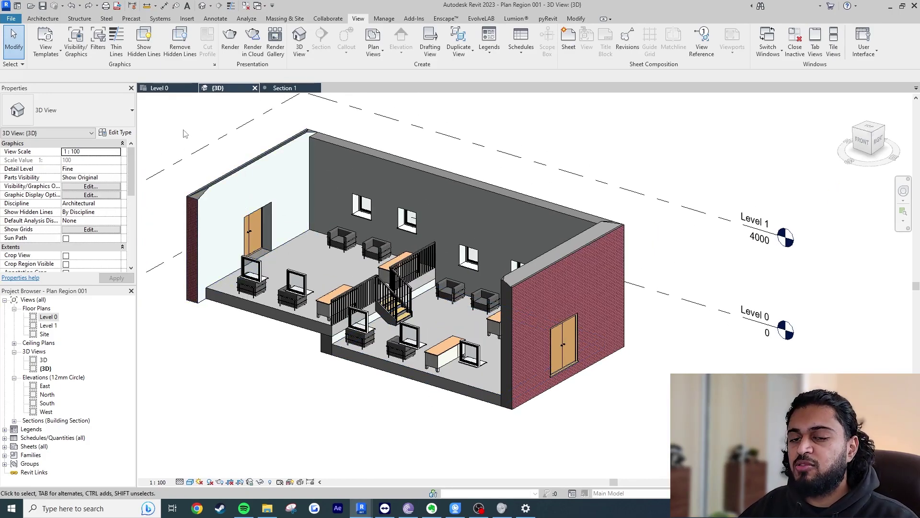
{"action": "left_click", "coordinate": [154, 88]}
{"action": "scroll", "coordinate": [421, 134], "scroll_direction": "down", "scroll_amount": 2}
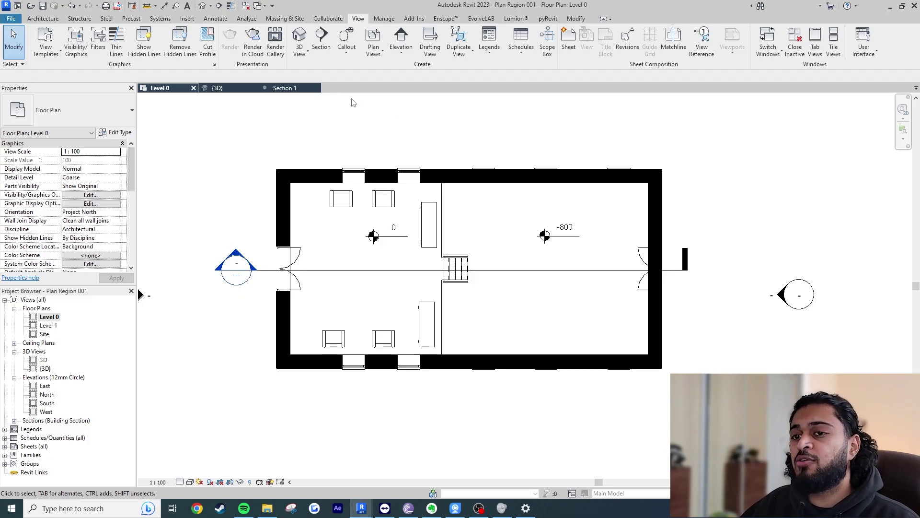
Step: Place spot elevations on the upper and lower floors of the Level 0 plan
{"action": "left_click", "coordinate": [216, 18]}
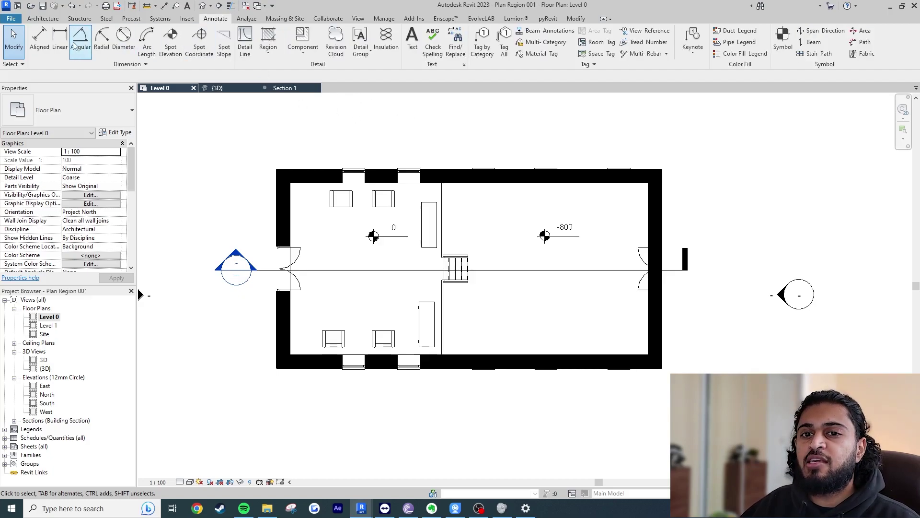
{"action": "left_click", "coordinate": [170, 41]}
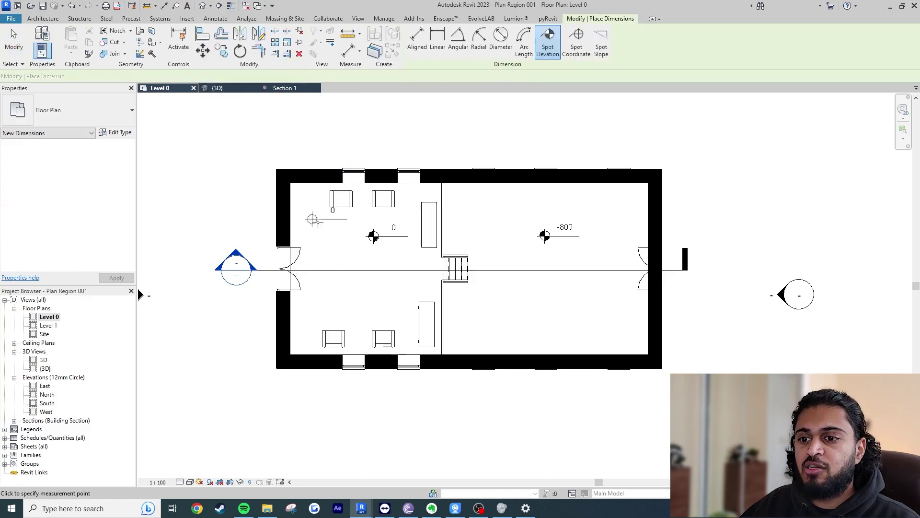
{"action": "left_click", "coordinate": [467, 220]}
{"action": "left_click", "coordinate": [496, 221]}
{"action": "key", "text": "Escape"}
{"action": "key", "text": "Escape"}
Step: Delete the two extra spot elevations just placed on the upper and lower floors
{"action": "left_click", "coordinate": [497, 224]}
{"action": "key", "text": "Delete"}
{"action": "left_click", "coordinate": [322, 234]}
{"action": "key", "text": "Delete"}
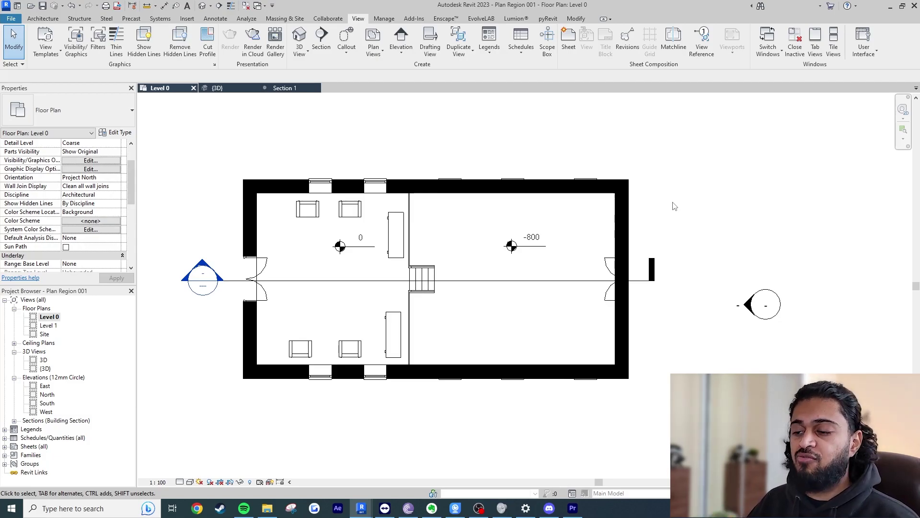
Step: Review the View Range settings of the Level 0 floor plan and leave them unchanged
{"action": "left_click", "coordinate": [50, 316]}
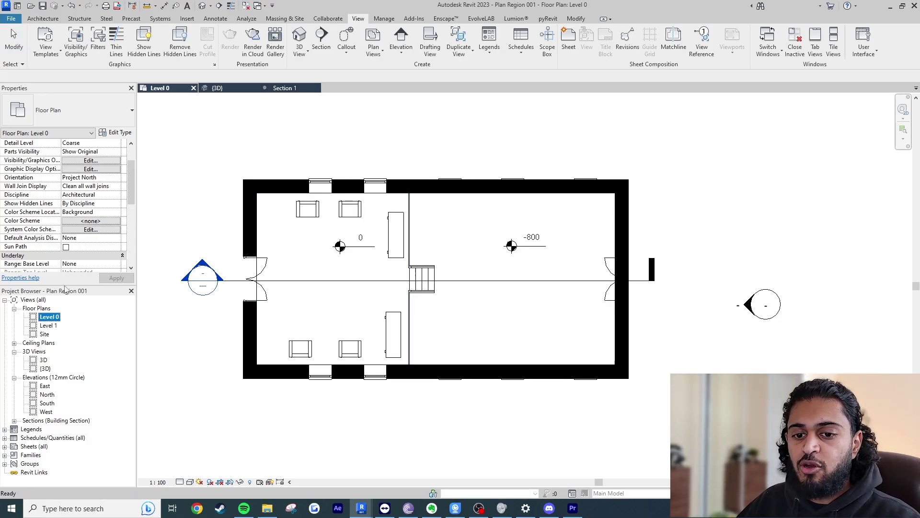
{"action": "scroll", "coordinate": [88, 191], "scroll_direction": "down", "scroll_amount": 4}
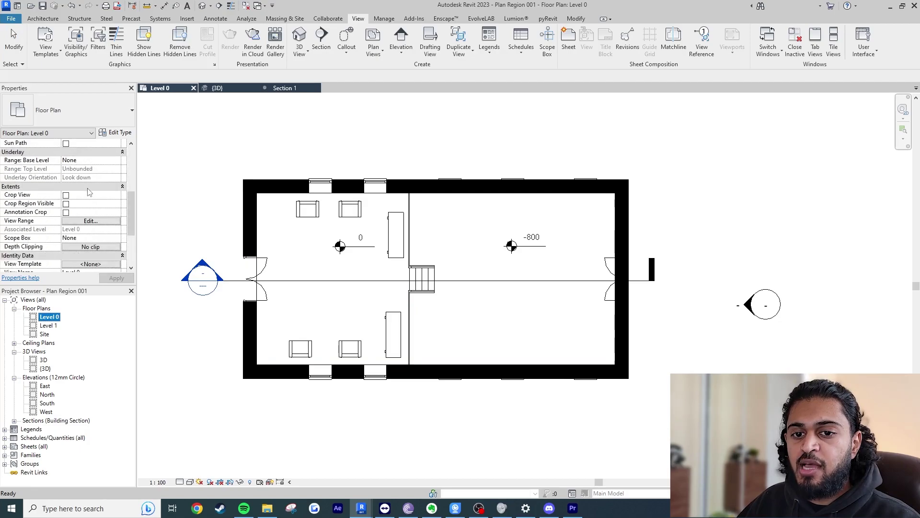
{"action": "left_click", "coordinate": [86, 222]}
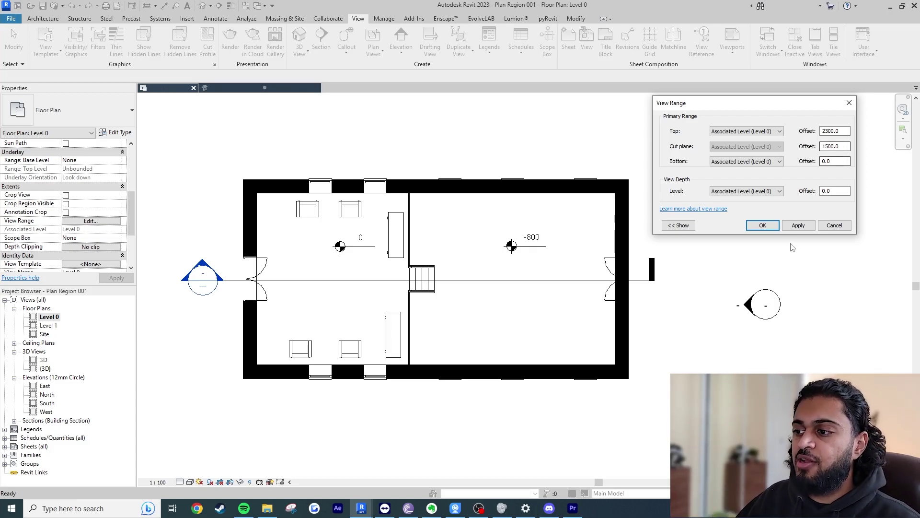
{"action": "left_click", "coordinate": [820, 226]}
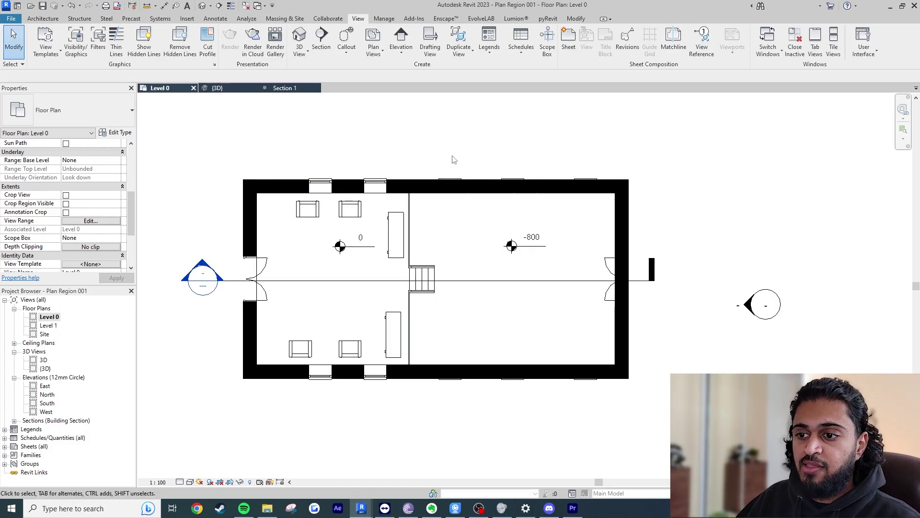
Step: Open Section 1 and examine the upper-floor door and window against the 1500mm cut line
{"action": "left_click", "coordinate": [233, 286]}
{"action": "right_click", "coordinate": [233, 286]}
{"action": "left_click", "coordinate": [268, 72]}
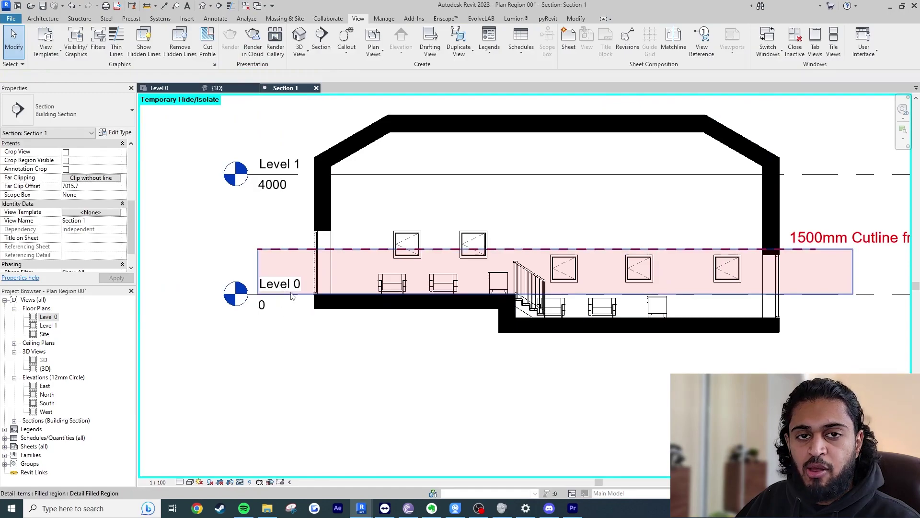
{"action": "left_click", "coordinate": [320, 246]}
{"action": "left_click", "coordinate": [407, 244]}
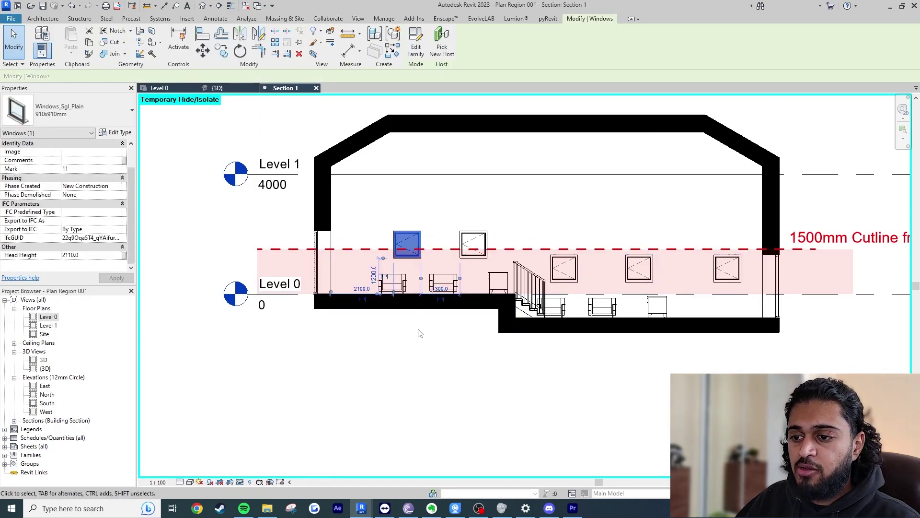
{"action": "left_click", "coordinate": [417, 381]}
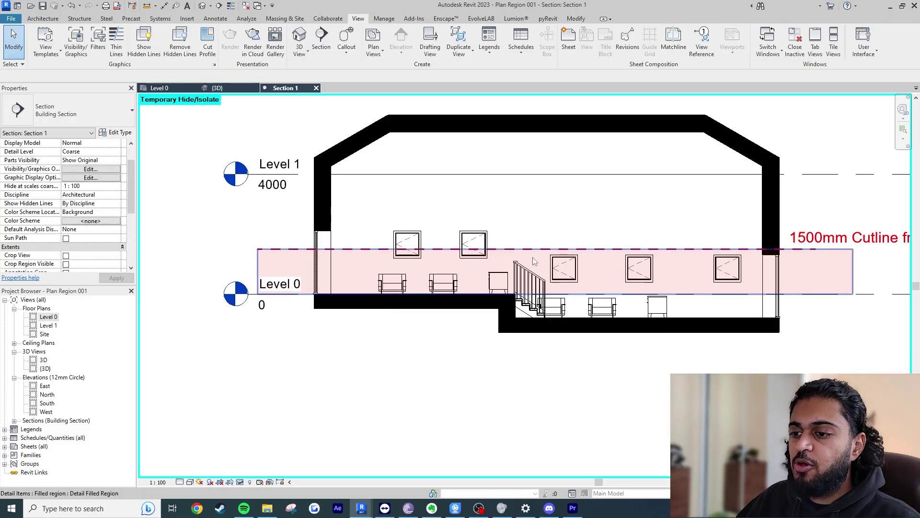
Step: Examine the lower-level windows and furniture against the shaded view range in Section 1
{"action": "scroll", "coordinate": [464, 265], "scroll_direction": "up", "scroll_amount": 3}
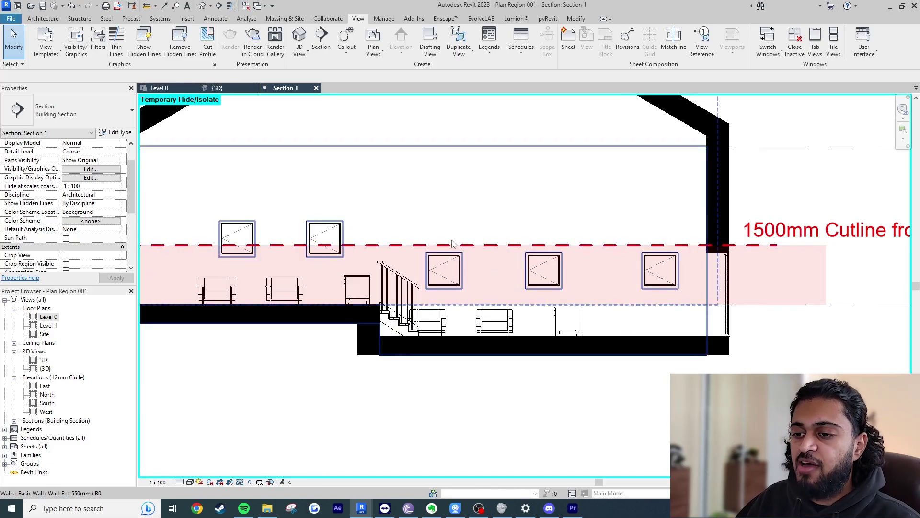
{"action": "middle_click_drag", "start_coordinate": [654, 271], "coordinate": [574, 263]}
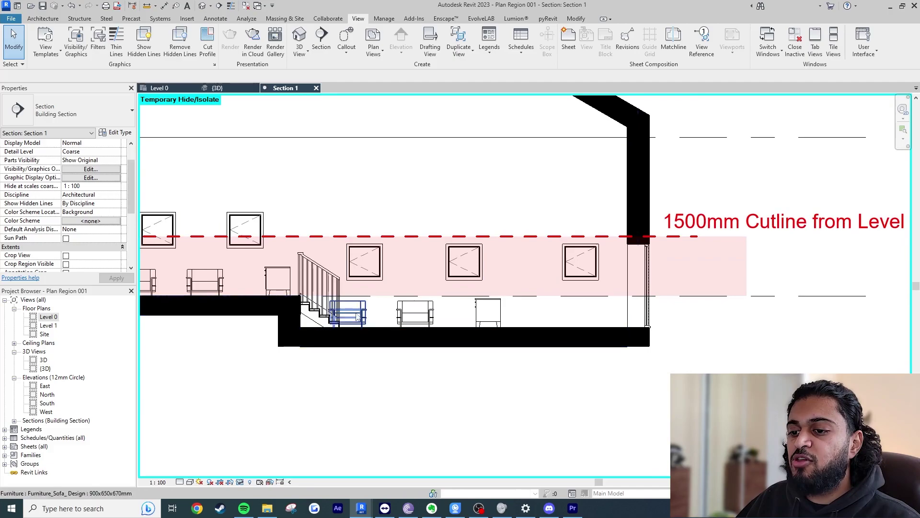
{"action": "scroll", "coordinate": [320, 306], "scroll_direction": "up", "scroll_amount": 3}
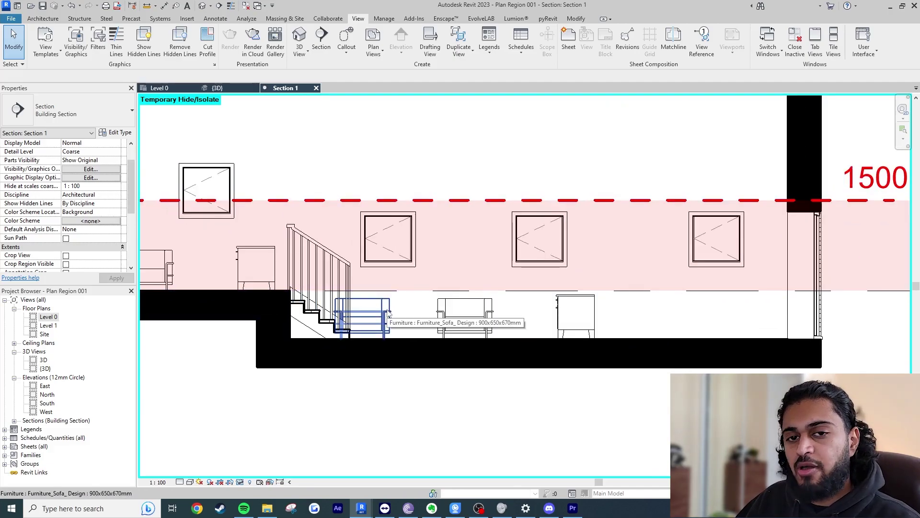
{"action": "scroll", "coordinate": [396, 307], "scroll_direction": "down", "scroll_amount": 3}
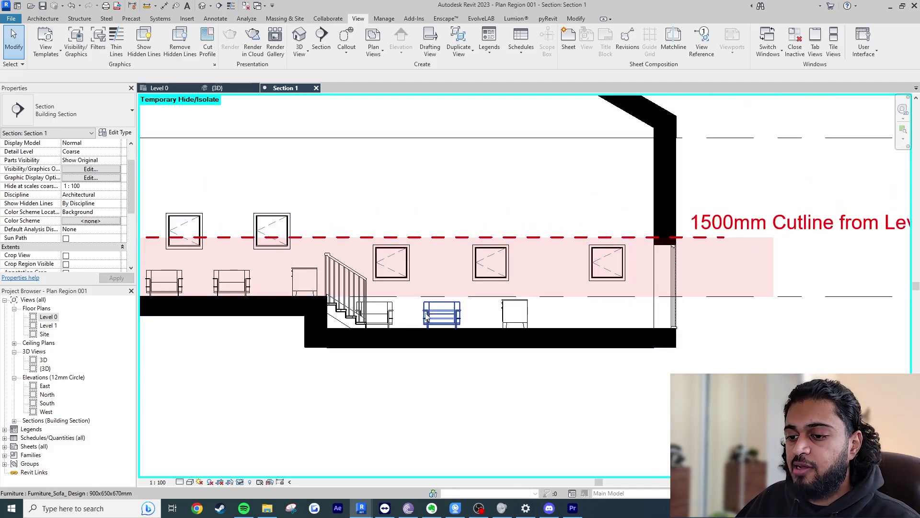
Step: Return to the Level 0 floor plan and examine how the lower area's windows are displayed
{"action": "left_click", "coordinate": [177, 87]}
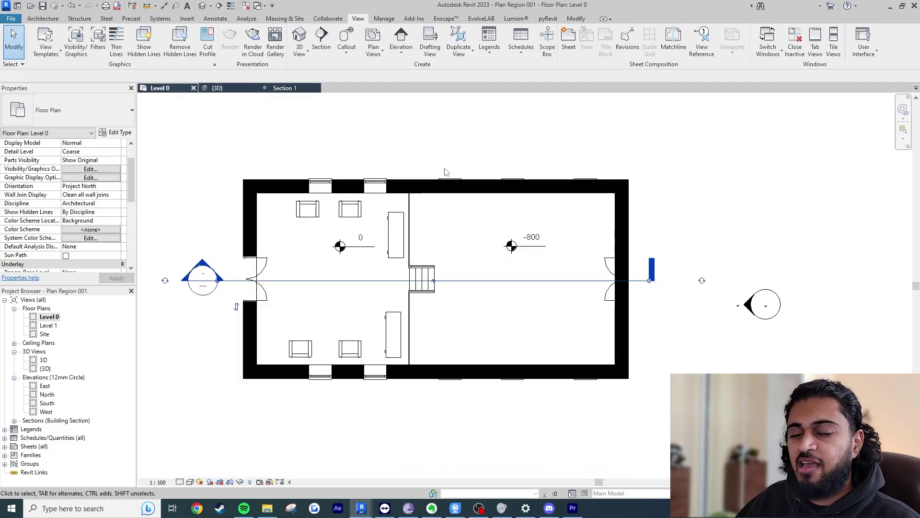
{"action": "scroll", "coordinate": [467, 195], "scroll_direction": "up", "scroll_amount": 3}
{"action": "left_click", "coordinate": [459, 186]}
{"action": "key", "text": "Escape"}
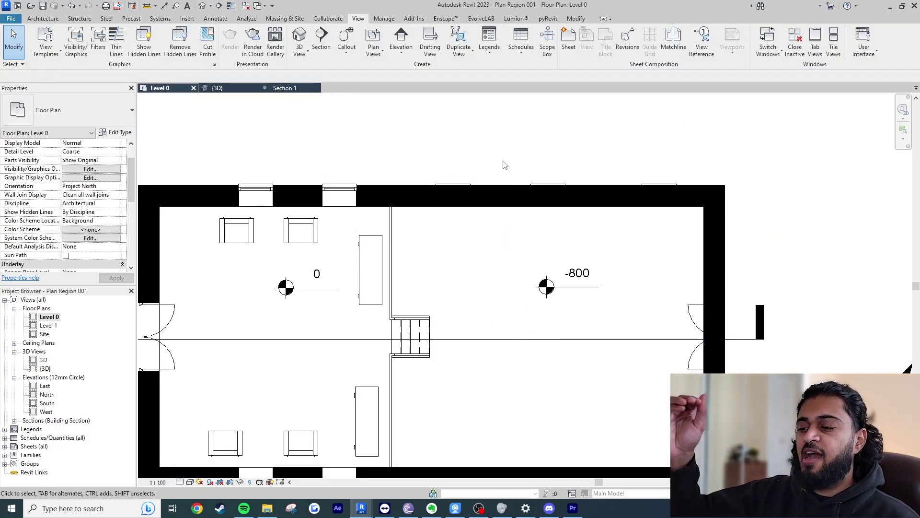
{"action": "scroll", "coordinate": [505, 165], "scroll_direction": "down", "scroll_amount": 2}
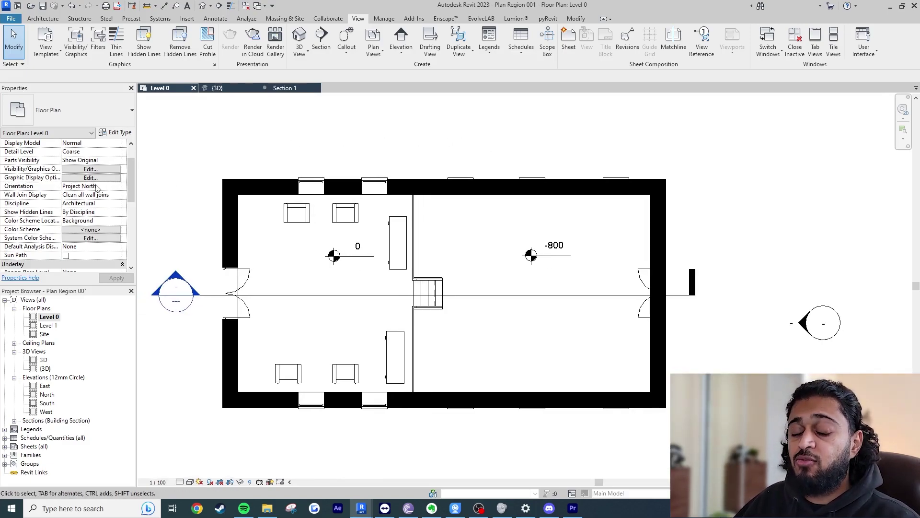
Step: Try setting both the bottom and the view depth of the Level 0 view range to Unlimited
{"action": "scroll", "coordinate": [95, 187], "scroll_direction": "down", "scroll_amount": 5}
{"action": "left_click", "coordinate": [106, 214]}
{"action": "left_click_drag", "start_coordinate": [756, 103], "coordinate": [779, 102]}
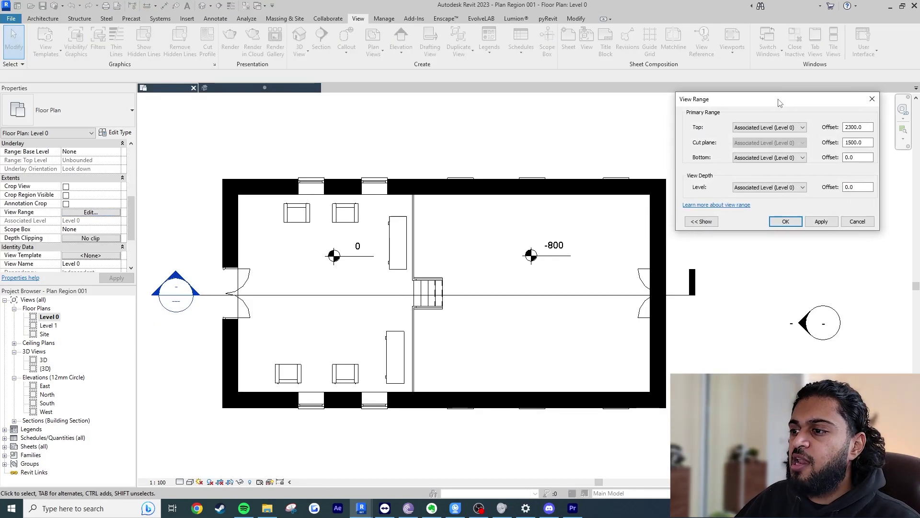
{"action": "left_click", "coordinate": [770, 188]}
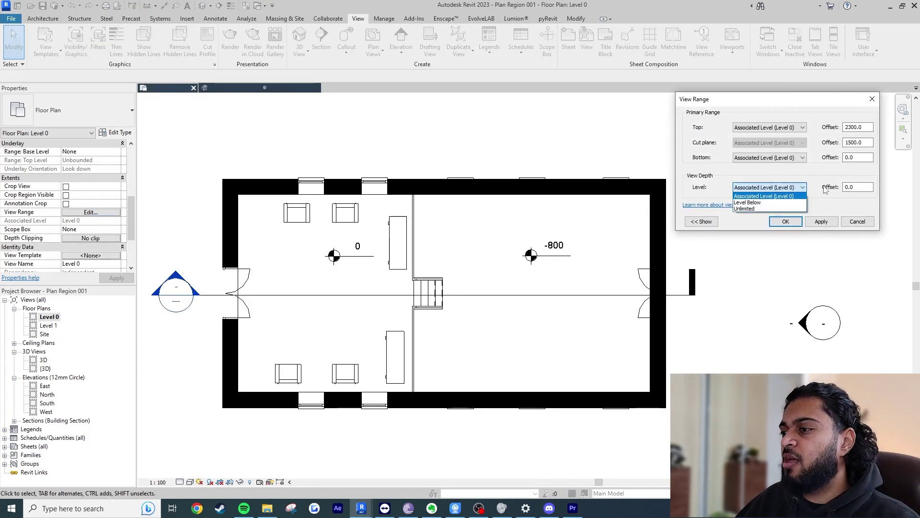
{"action": "left_click", "coordinate": [744, 208]}
{"action": "left_click", "coordinate": [747, 157]}
{"action": "left_click", "coordinate": [753, 178]}
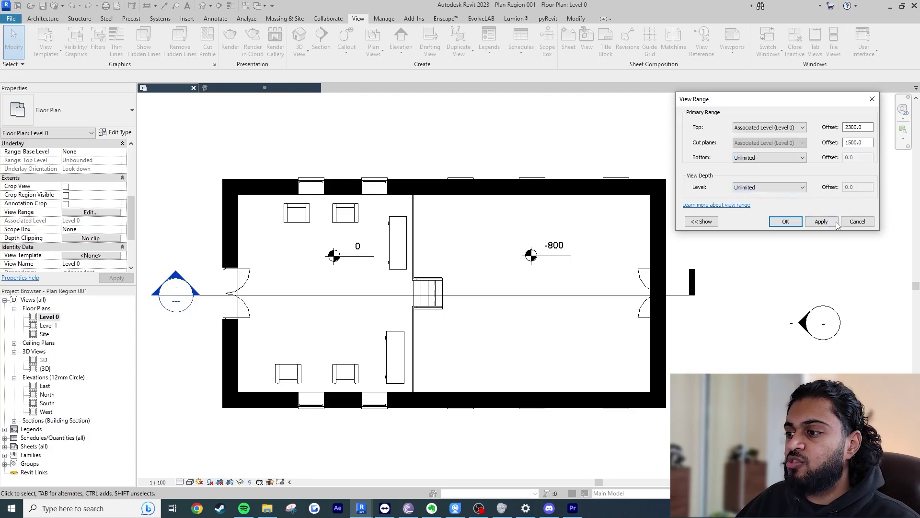
{"action": "left_click", "coordinate": [821, 221]}
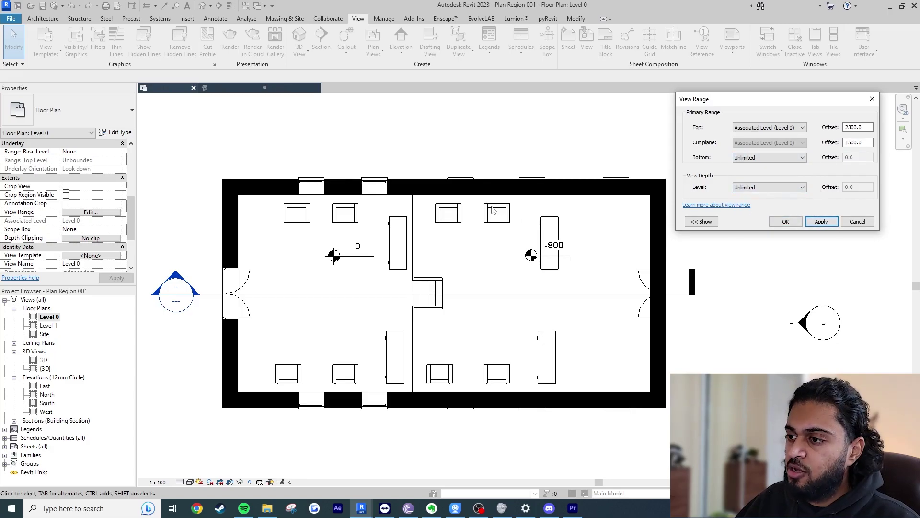
Step: Try a cut plane offset of 700 for the whole Level 0 plan, and discard the view range changes
{"action": "left_click_drag", "start_coordinate": [862, 142], "coordinate": [824, 145]}
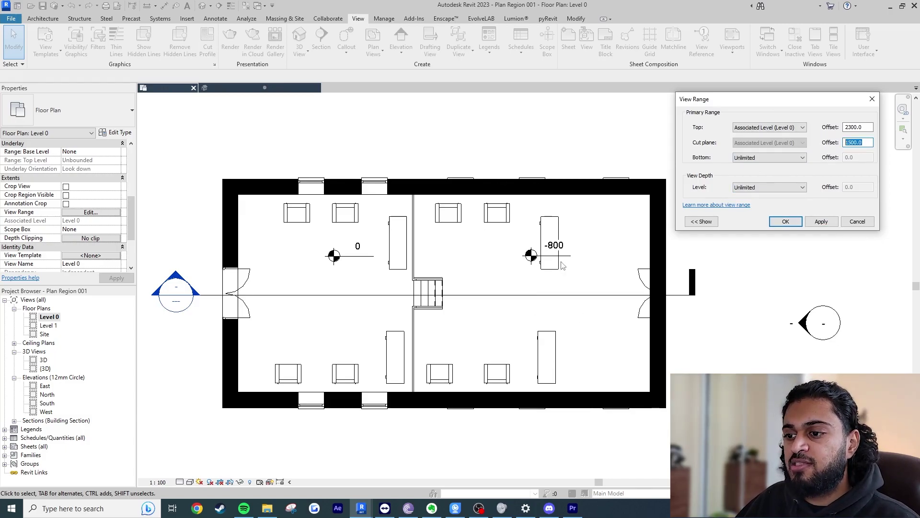
{"action": "type", "text": "700"}
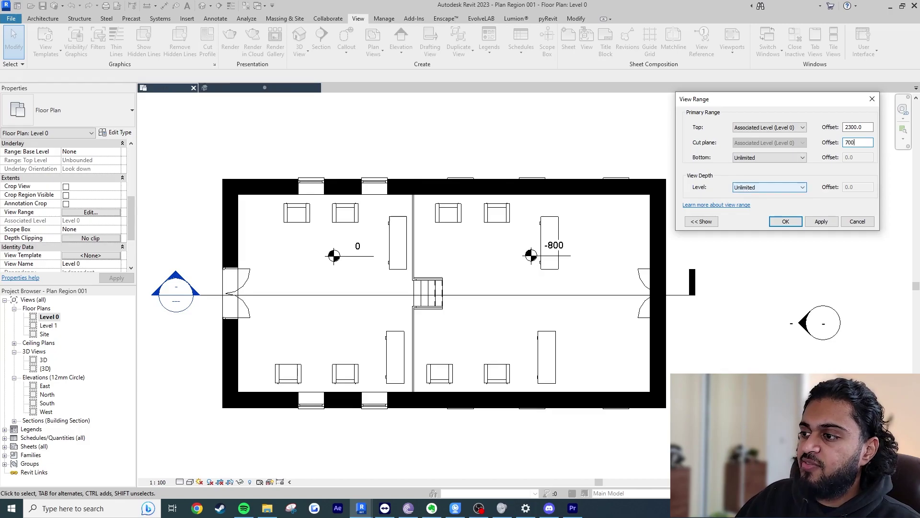
{"action": "left_click", "coordinate": [821, 221]}
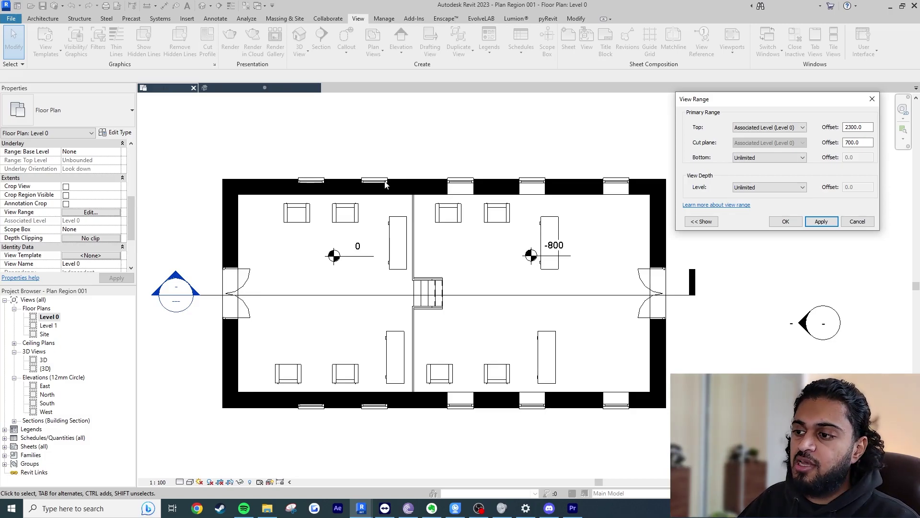
{"action": "left_click", "coordinate": [857, 221]}
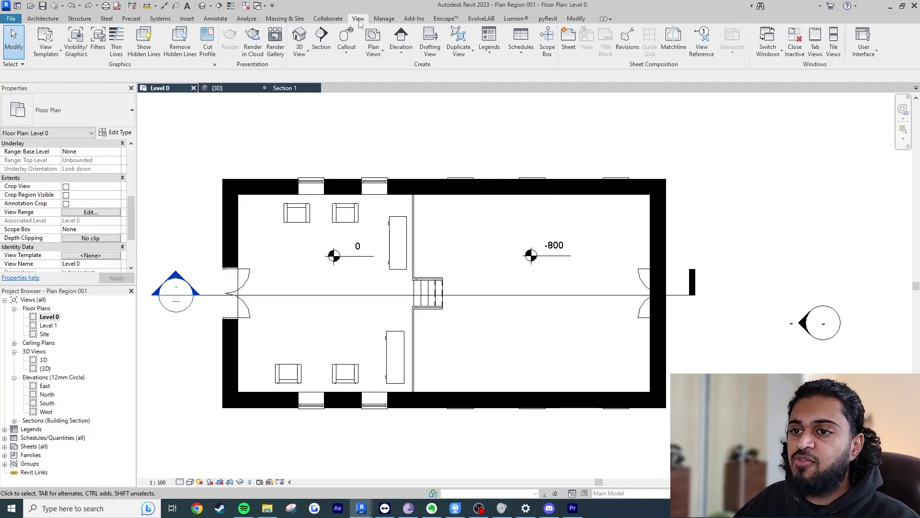
Step: Create a rectangular plan region enclosing the -800 half of the building, with its near edge crossing the stair
{"action": "left_click", "coordinate": [382, 55]}
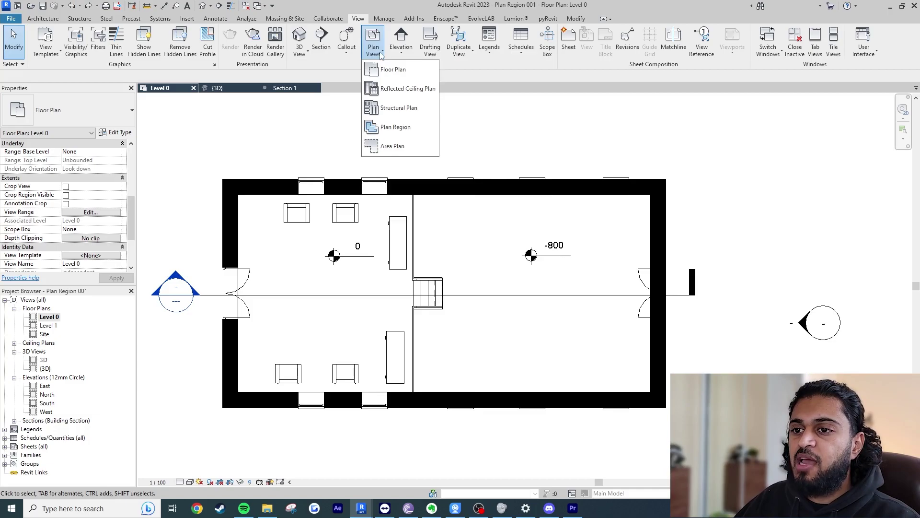
{"action": "left_click", "coordinate": [402, 127]}
{"action": "left_click", "coordinate": [443, 32]}
{"action": "left_click", "coordinate": [430, 159]}
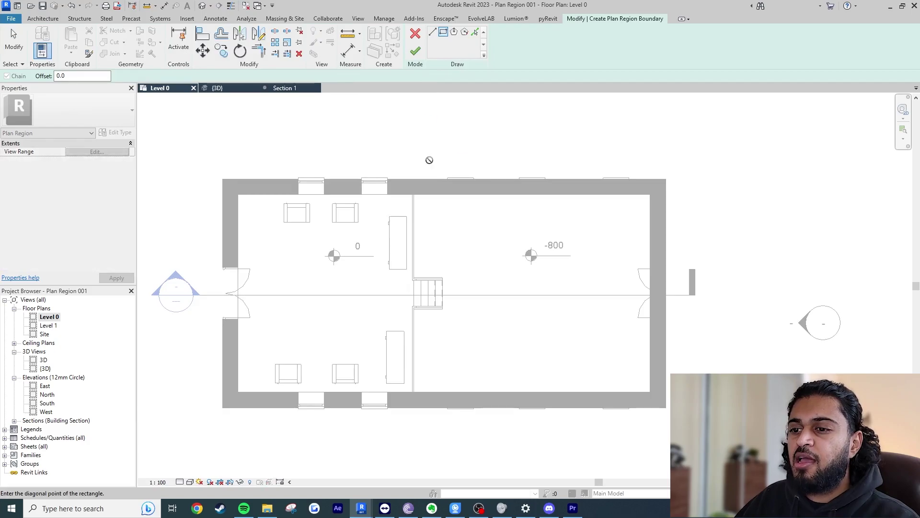
{"action": "left_click", "coordinate": [678, 422]}
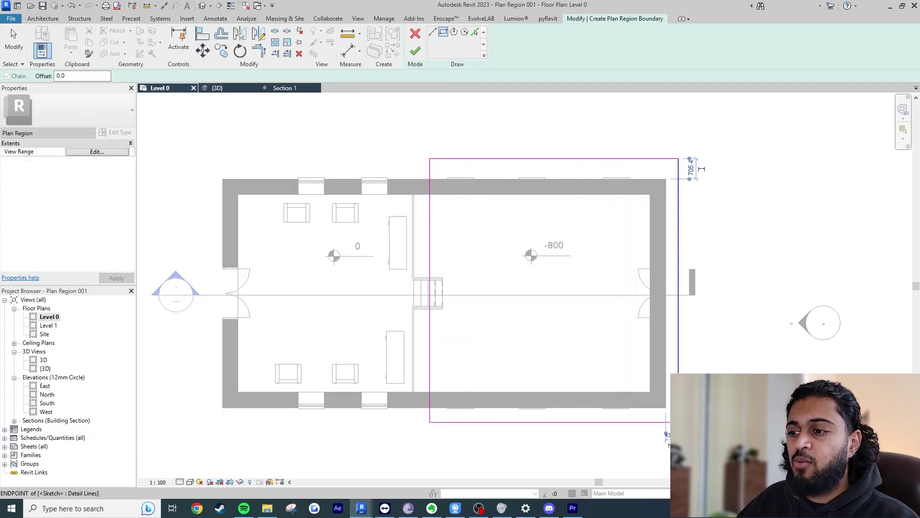
{"action": "left_click", "coordinate": [415, 51]}
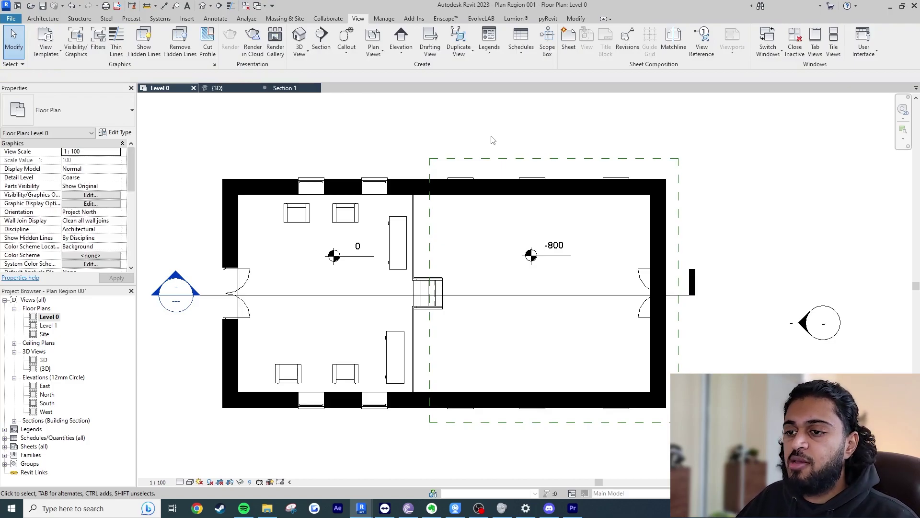
Step: Check the Plan Region entry among the annotation categories in the view's Visibility/Graphic Overrides, leaving the settings as they are
{"action": "key", "text": "v"}
{"action": "key", "text": "g"}
{"action": "left_click", "coordinate": [362, 92]}
{"action": "left_click", "coordinate": [381, 187]}
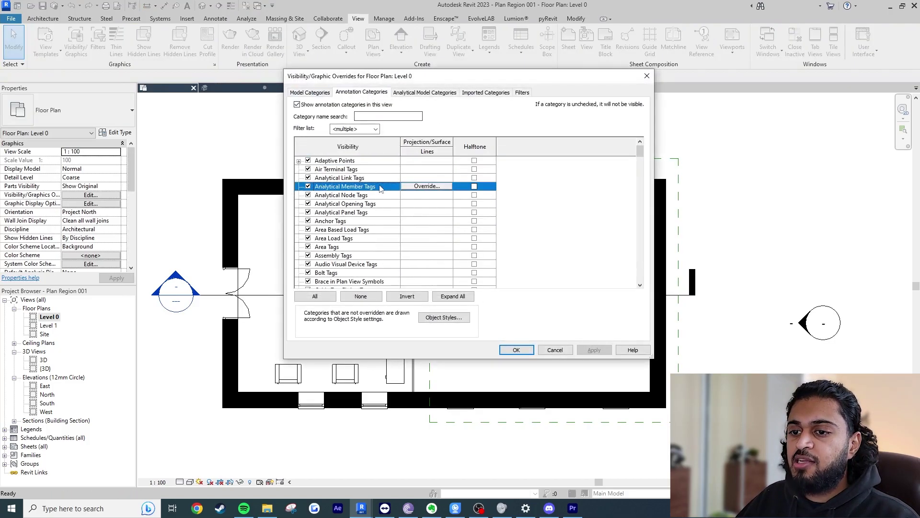
{"action": "scroll", "coordinate": [355, 225], "scroll_direction": "down", "scroll_amount": 20}
{"action": "left_click", "coordinate": [321, 272]}
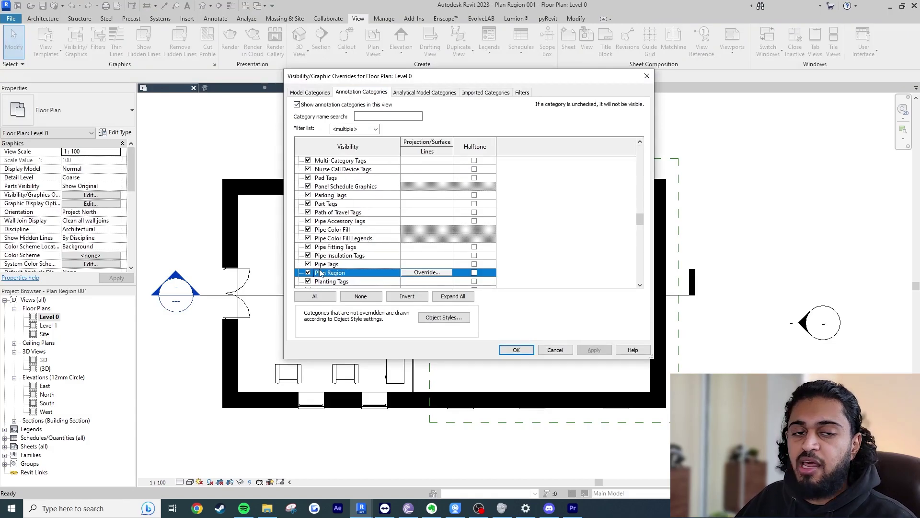
{"action": "left_click", "coordinate": [547, 347]}
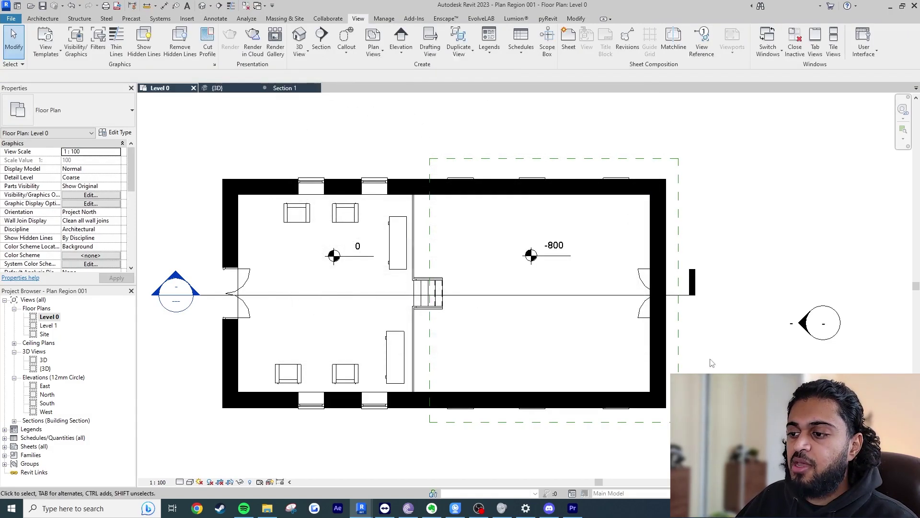
Step: Set the bottom and view depth offsets in the plan region's view range to -800, both relative to Level 0
{"action": "left_click", "coordinate": [678, 353]}
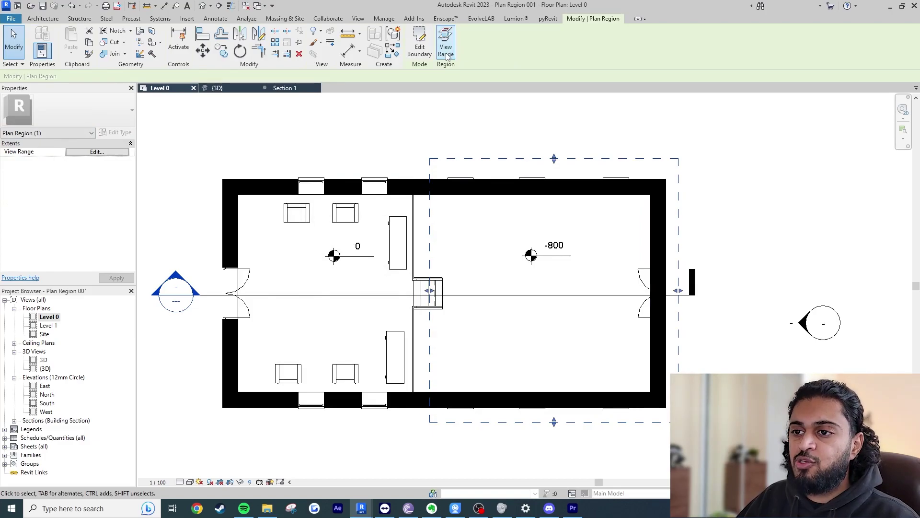
{"action": "left_click", "coordinate": [484, 107]}
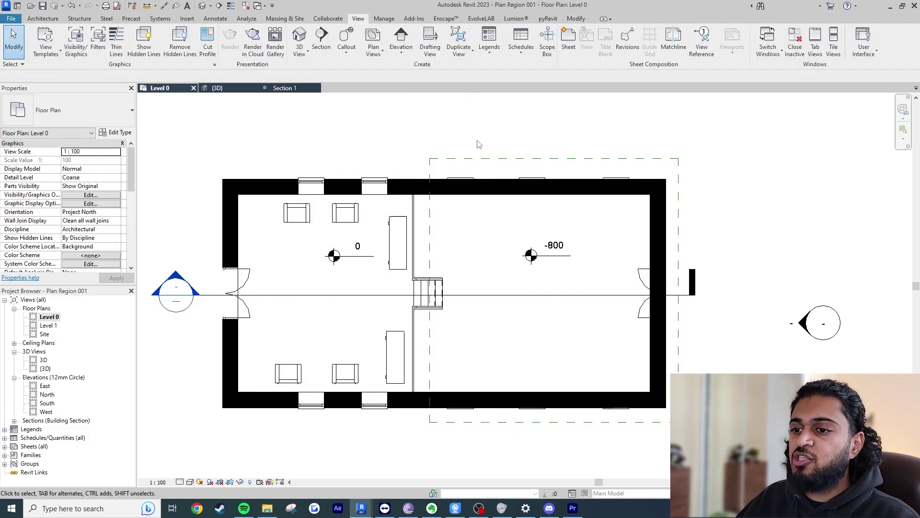
{"action": "left_click", "coordinate": [476, 159]}
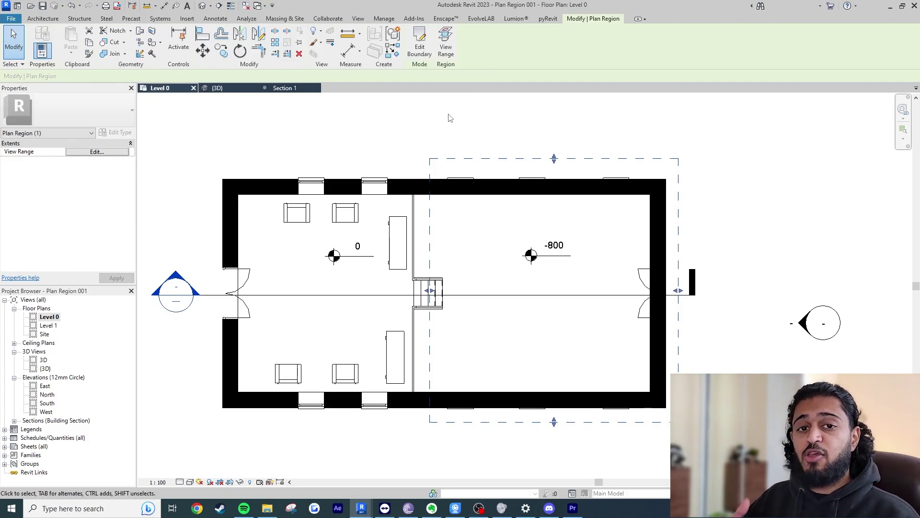
{"action": "left_click", "coordinate": [445, 47]}
{"action": "left_click_drag", "start_coordinate": [778, 105], "coordinate": [571, 104]}
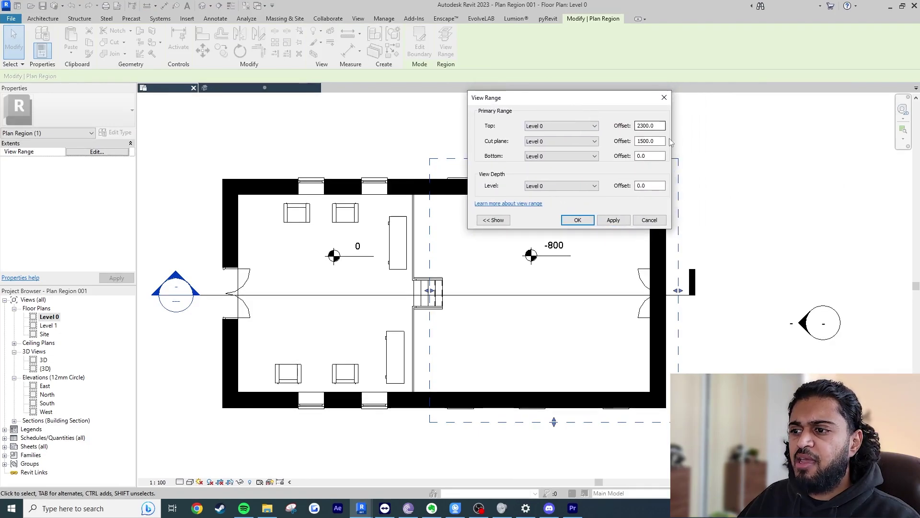
{"action": "double_click", "coordinate": [657, 141]}
{"action": "double_click", "coordinate": [650, 126]}
{"action": "left_click", "coordinate": [652, 125]}
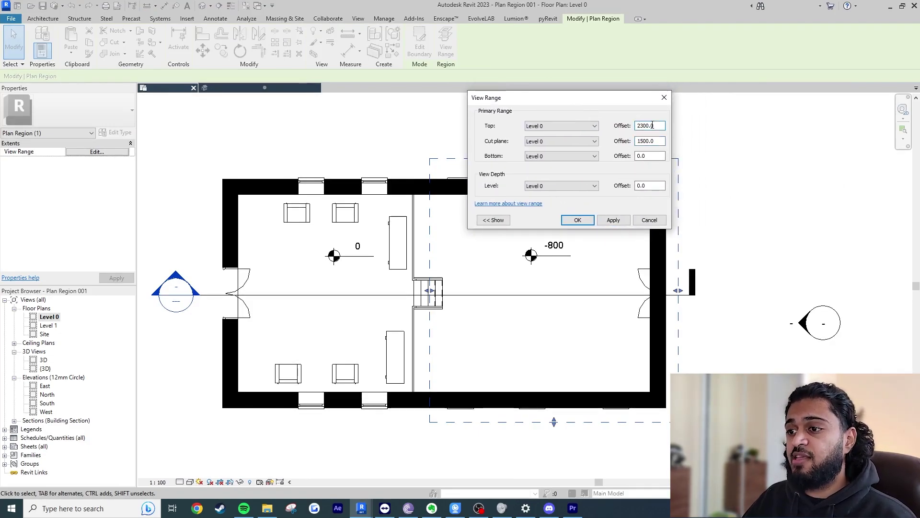
{"action": "double_click", "coordinate": [658, 140]}
{"action": "left_click", "coordinate": [659, 186]}
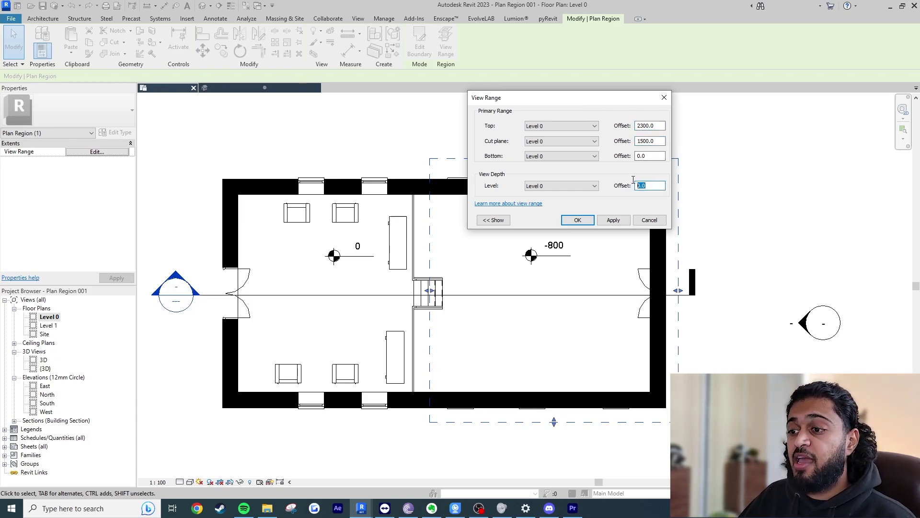
{"action": "left_click_drag", "start_coordinate": [614, 102], "coordinate": [709, 105]}
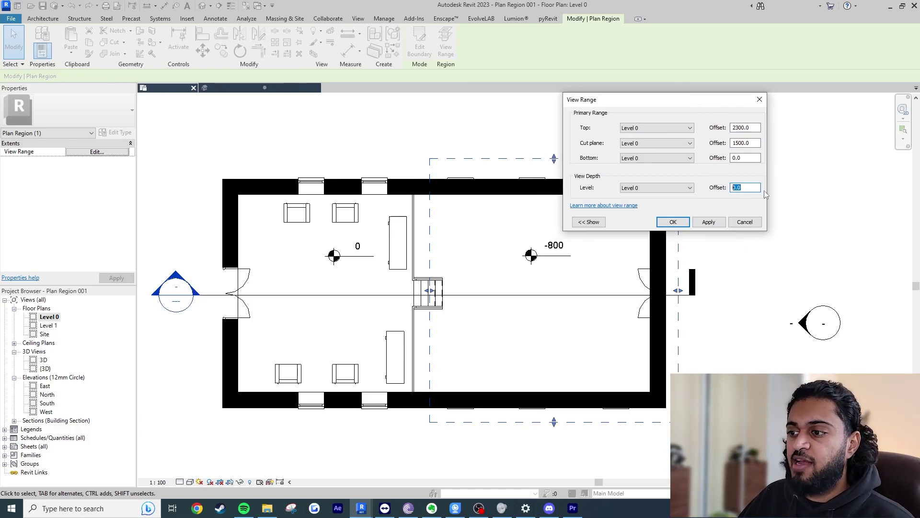
{"action": "type", "text": "-800"}
{"action": "double_click", "coordinate": [745, 158]}
{"action": "type", "text": "-800"}
Step: Set the plan region's cut plane offset to 700 and its top offset to 1500, and accept the view range
{"action": "double_click", "coordinate": [740, 143]}
{"action": "type", "text": "7"}
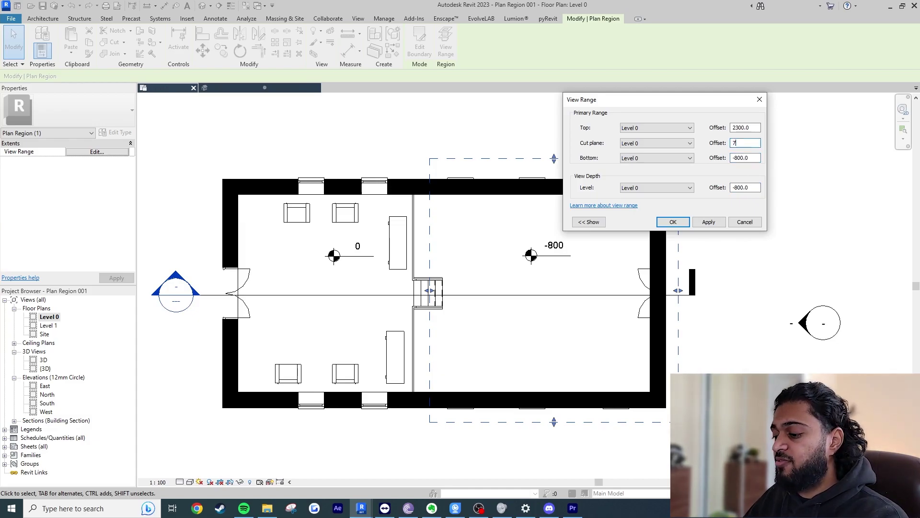
{"action": "left_click_drag", "start_coordinate": [748, 128], "coordinate": [727, 128]}
{"action": "type", "text": "1500"}
{"action": "left_click", "coordinate": [673, 222]}
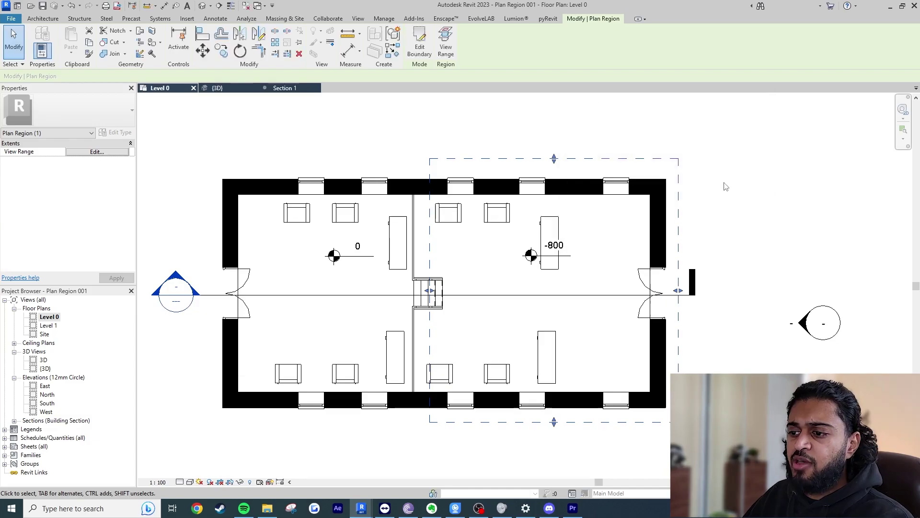
{"action": "left_click", "coordinate": [759, 183]}
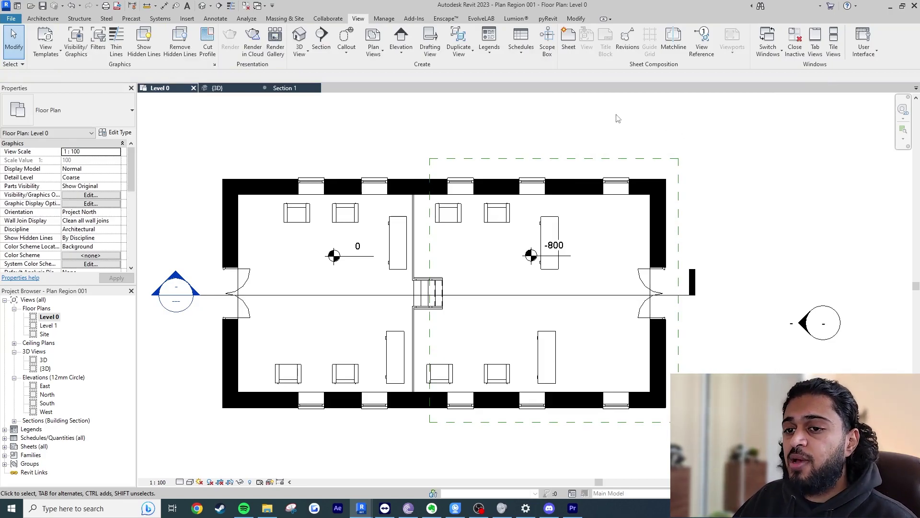
Step: Open Section 1 and reset its temporary hide/isolate to reveal the stepped 1500mm cut line from the floor
{"action": "left_click", "coordinate": [285, 87]}
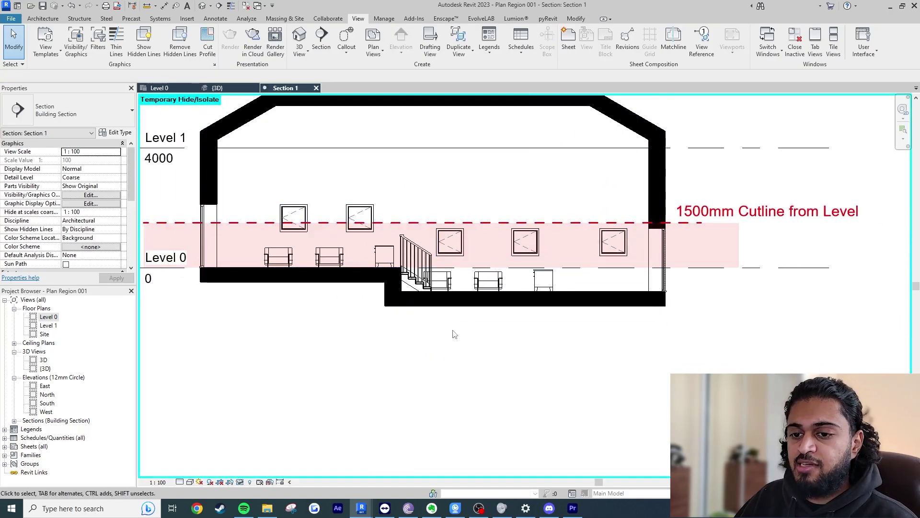
{"action": "scroll", "coordinate": [475, 330], "scroll_direction": "down", "scroll_amount": 2}
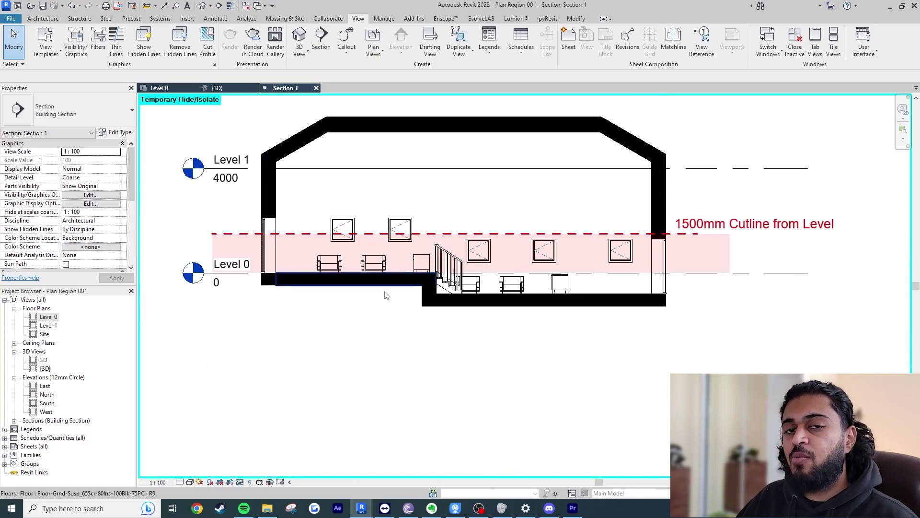
{"action": "left_click", "coordinate": [241, 482]}
{"action": "left_click", "coordinate": [252, 473]}
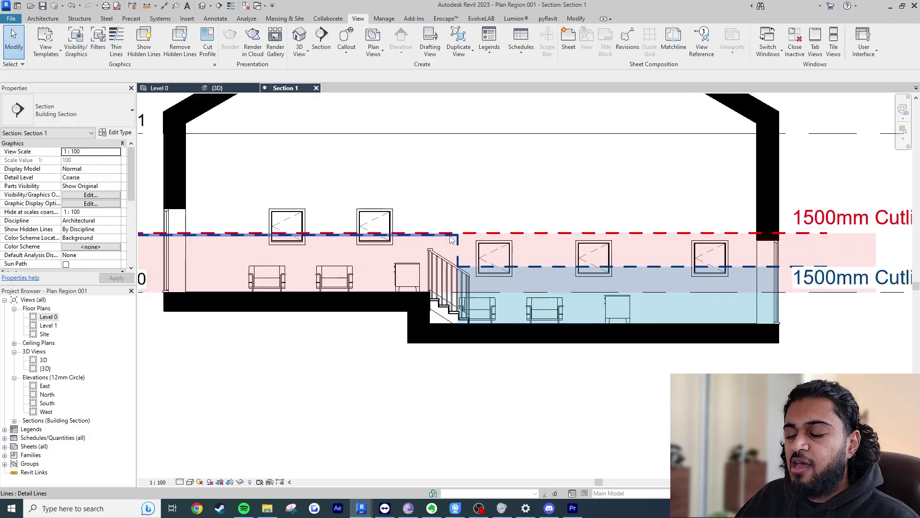
{"action": "scroll", "coordinate": [351, 230], "scroll_direction": "up", "scroll_amount": 2}
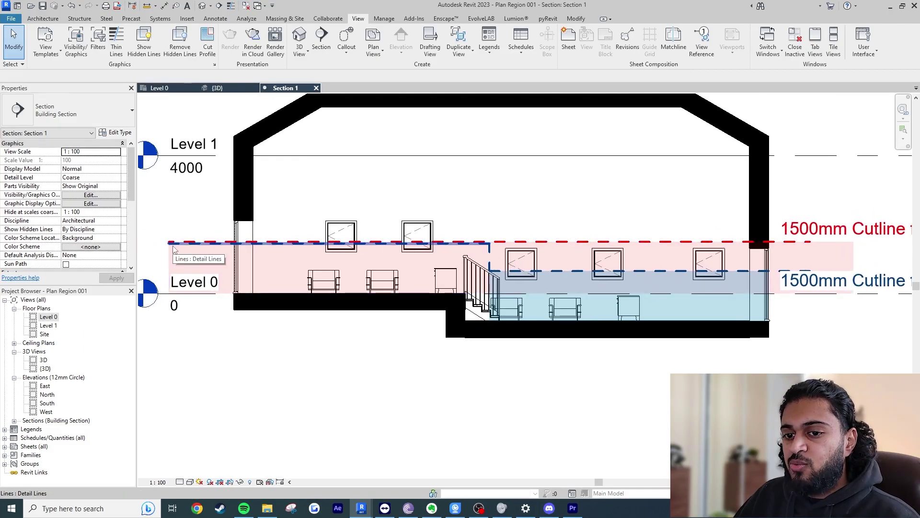
Step: Compare the Level 0 plan with the floor-based cut line and the blue shaded view range in Section 1
{"action": "left_click", "coordinate": [180, 90]}
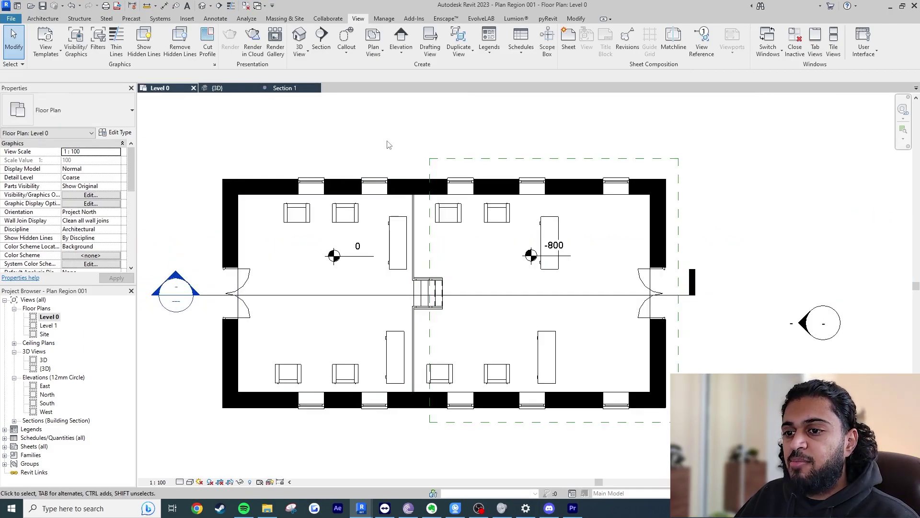
{"action": "left_click", "coordinate": [282, 89]}
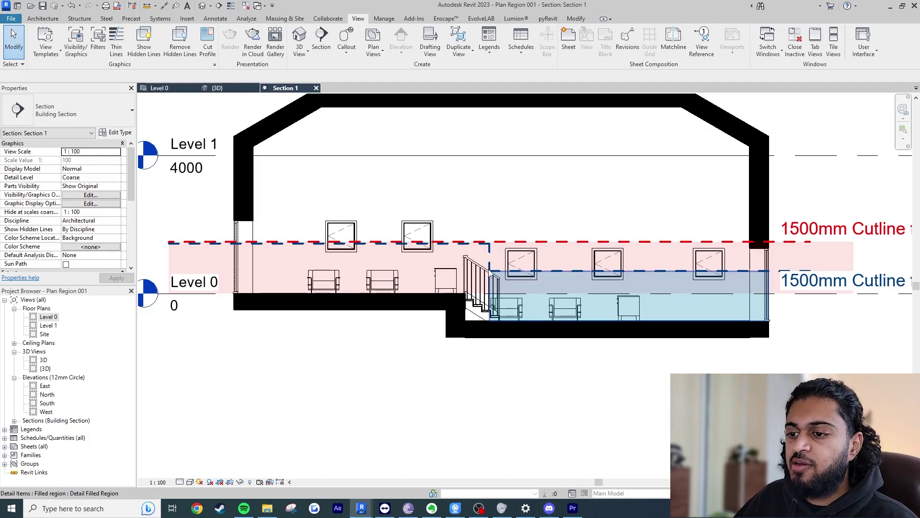
{"action": "middle_click_drag", "start_coordinate": [491, 275], "coordinate": [413, 270]}
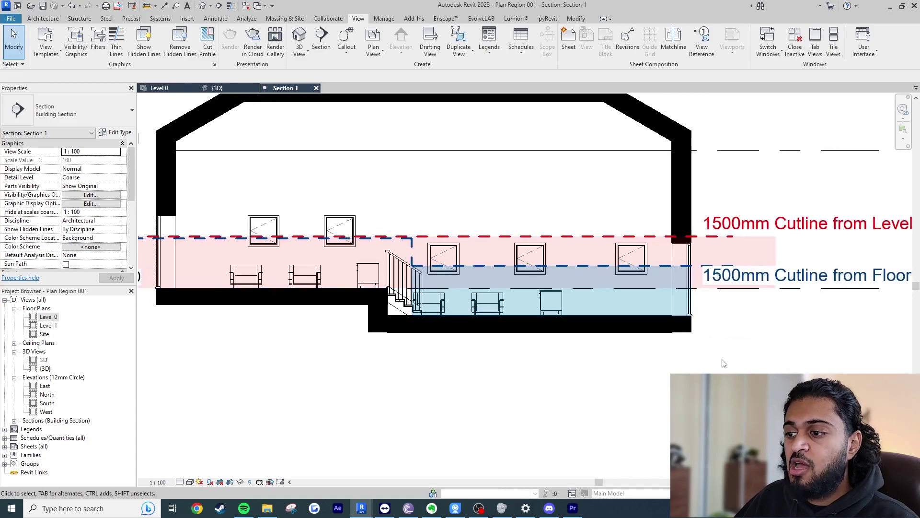
{"action": "left_click", "coordinate": [674, 300]}
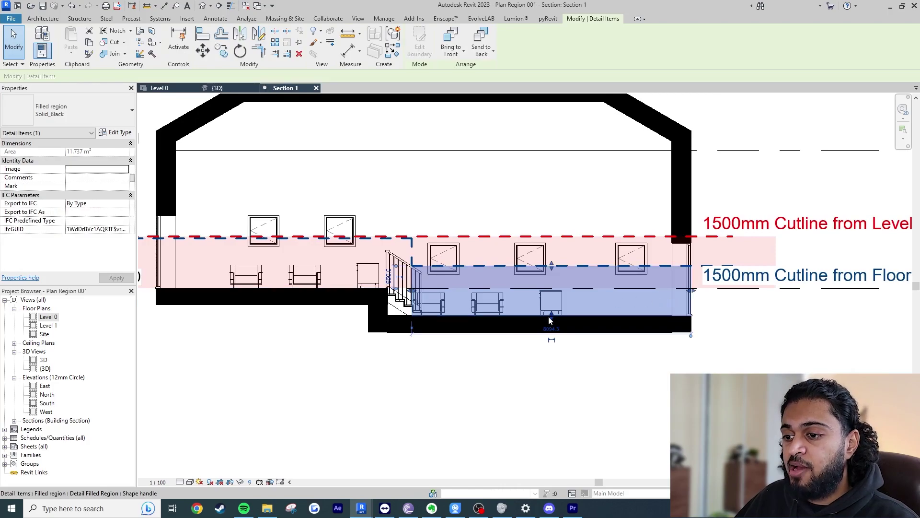
{"action": "left_click_drag", "start_coordinate": [552, 301], "coordinate": [560, 318]}
{"action": "left_click", "coordinate": [596, 391]}
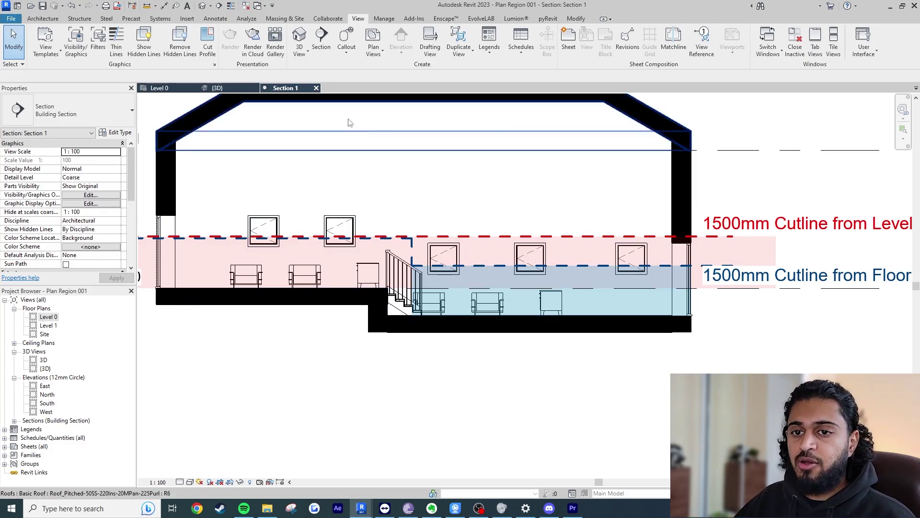
{"action": "left_click", "coordinate": [159, 88]}
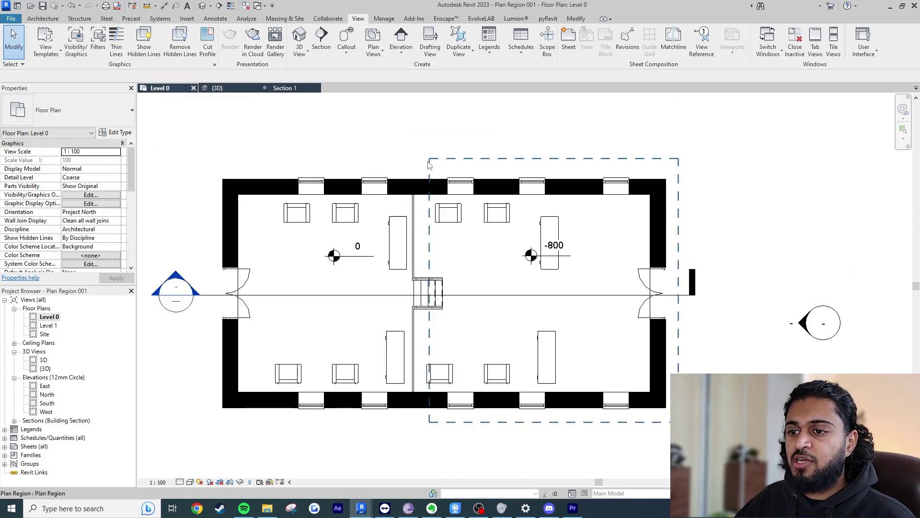
Step: Move the plan region's stair-side edge away from the stair, to just past the nearest armchair in the lowered room
{"action": "middle_click_drag", "start_coordinate": [433, 137], "coordinate": [387, 121]}
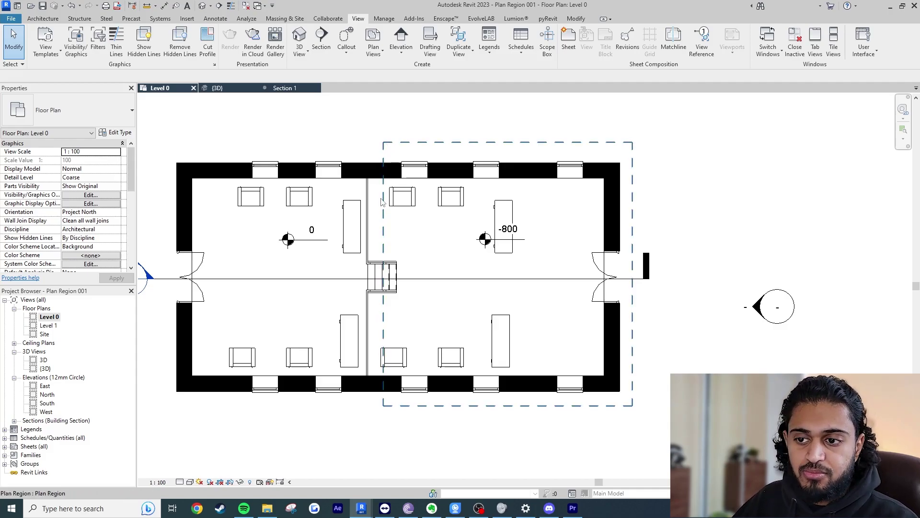
{"action": "left_click", "coordinate": [384, 215]}
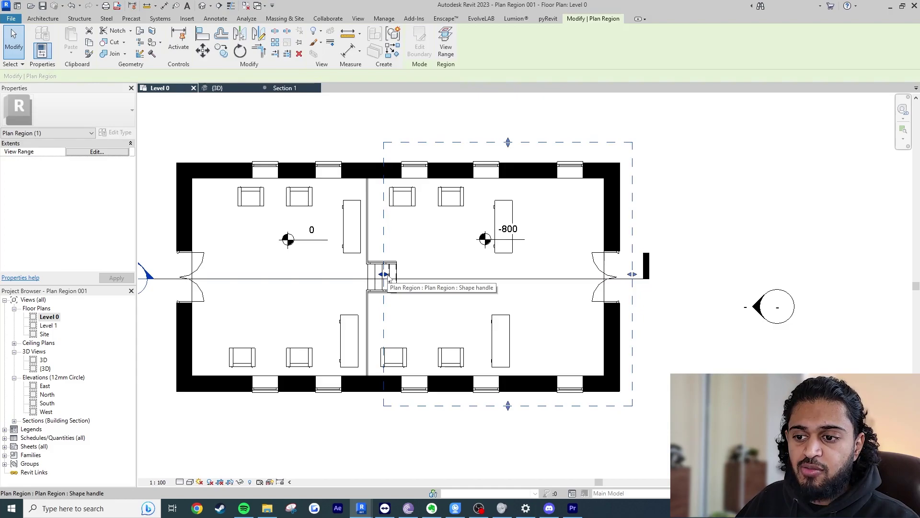
{"action": "left_click_drag", "start_coordinate": [388, 278], "coordinate": [408, 287]}
{"action": "scroll", "coordinate": [439, 226], "scroll_direction": "up", "scroll_amount": 1}
{"action": "left_click", "coordinate": [380, 128]}
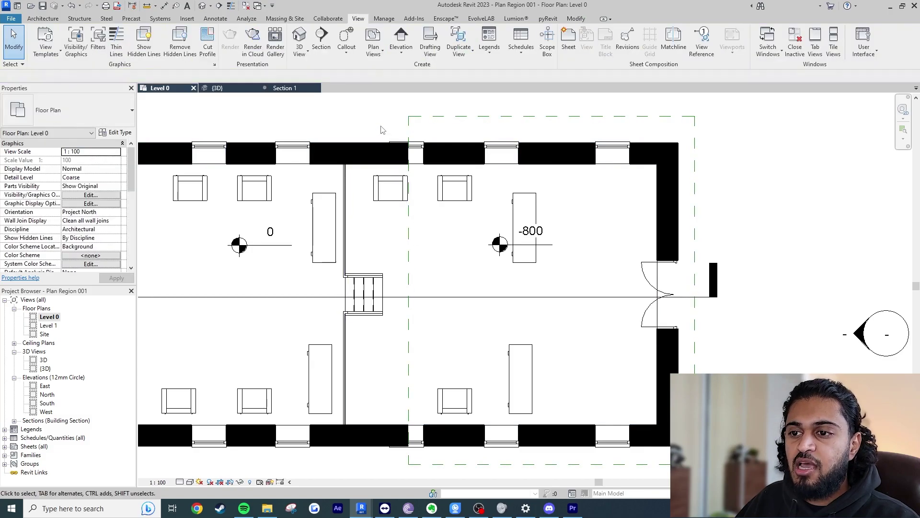
{"action": "scroll", "coordinate": [434, 201], "scroll_direction": "down", "scroll_amount": 2}
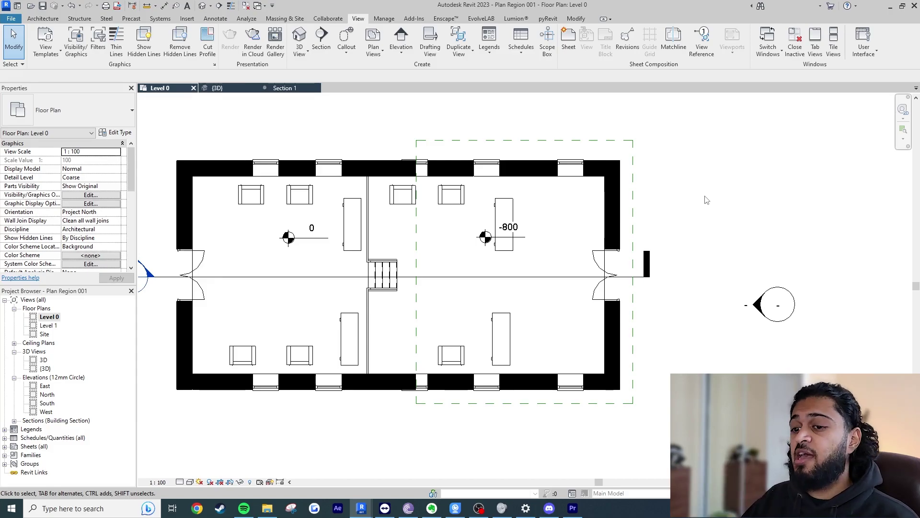
{"action": "left_click", "coordinate": [632, 168]}
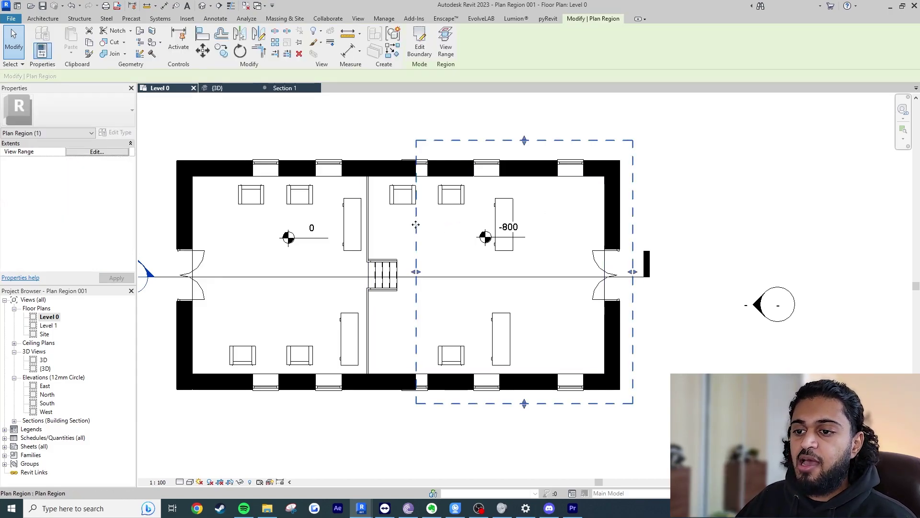
{"action": "left_click", "coordinate": [418, 52]}
{"action": "left_click", "coordinate": [416, 218]}
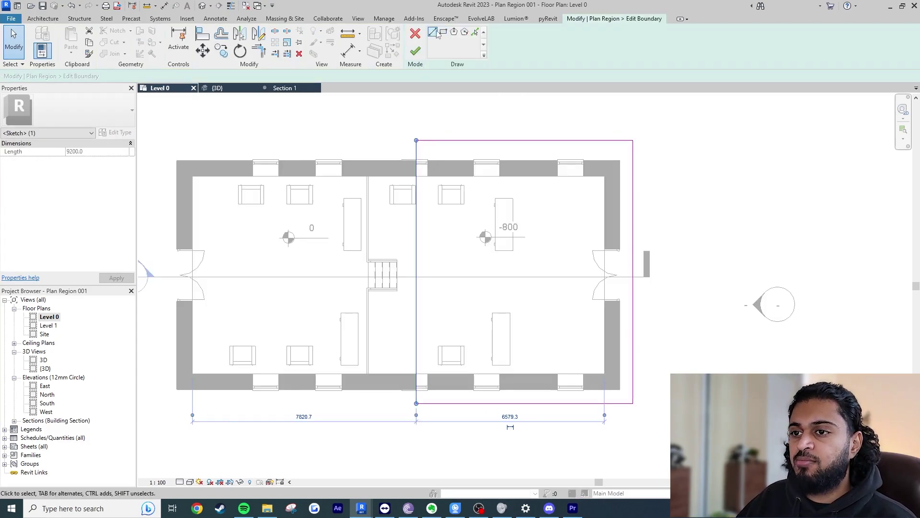
{"action": "key", "text": "l"}
{"action": "key", "text": "i"}
{"action": "left_click", "coordinate": [417, 141]}
{"action": "left_click", "coordinate": [378, 141]}
{"action": "left_click", "coordinate": [378, 231]}
{"action": "left_click", "coordinate": [409, 231]}
{"action": "left_click", "coordinate": [409, 317]}
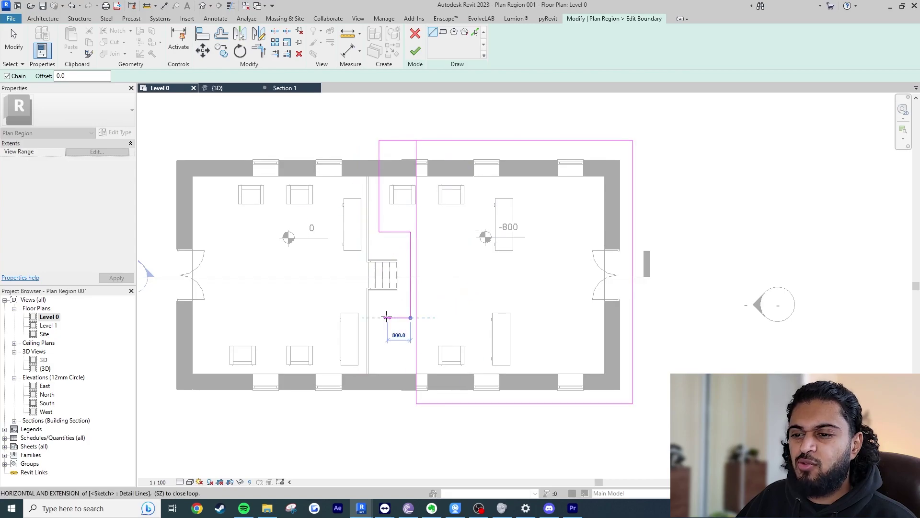
{"action": "left_click", "coordinate": [387, 336]}
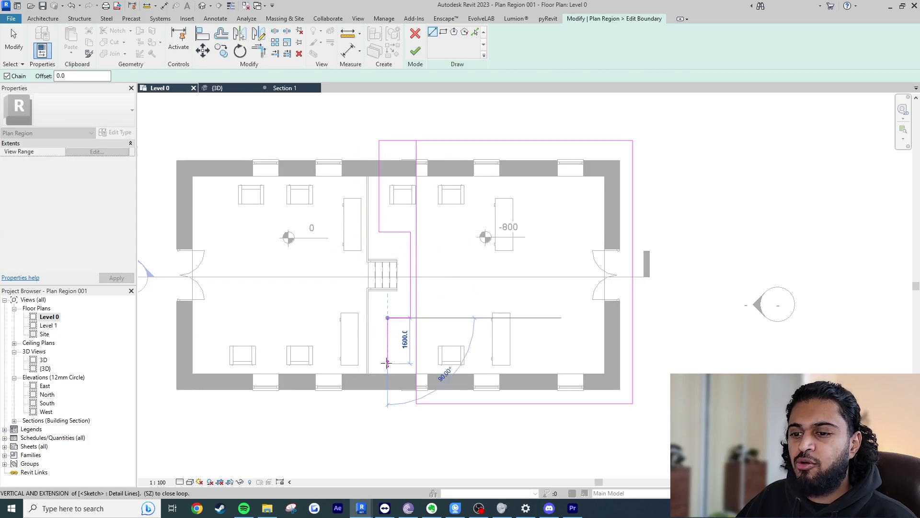
{"action": "left_click", "coordinate": [416, 34]}
{"action": "left_click", "coordinate": [479, 259]}
{"action": "left_click", "coordinate": [459, 118]}
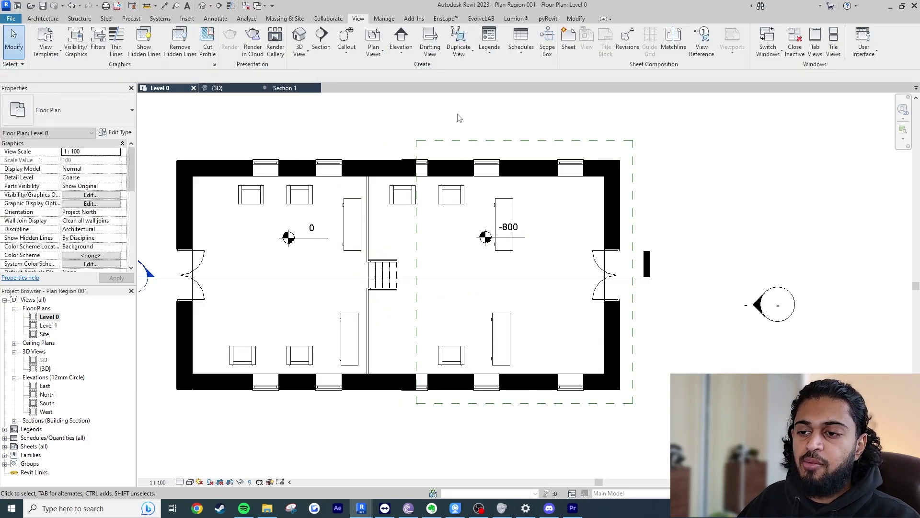
Step: Move the plan region's stair-side edge back to just beyond the foot of the stair
{"action": "left_click", "coordinate": [416, 275]}
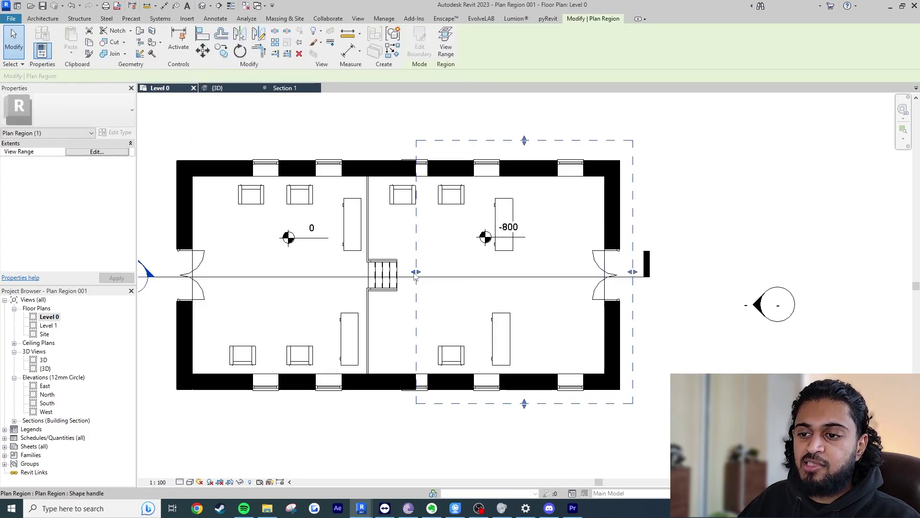
{"action": "left_click_drag", "start_coordinate": [415, 275], "coordinate": [402, 277]}
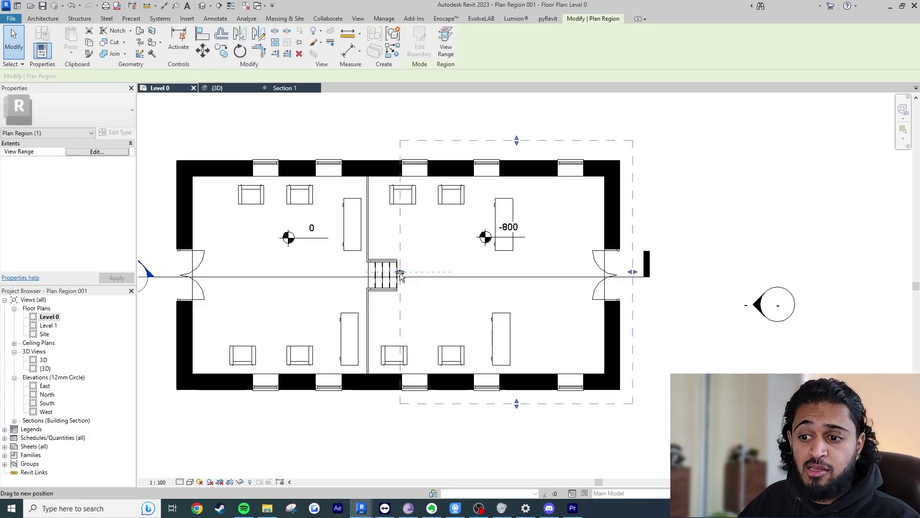
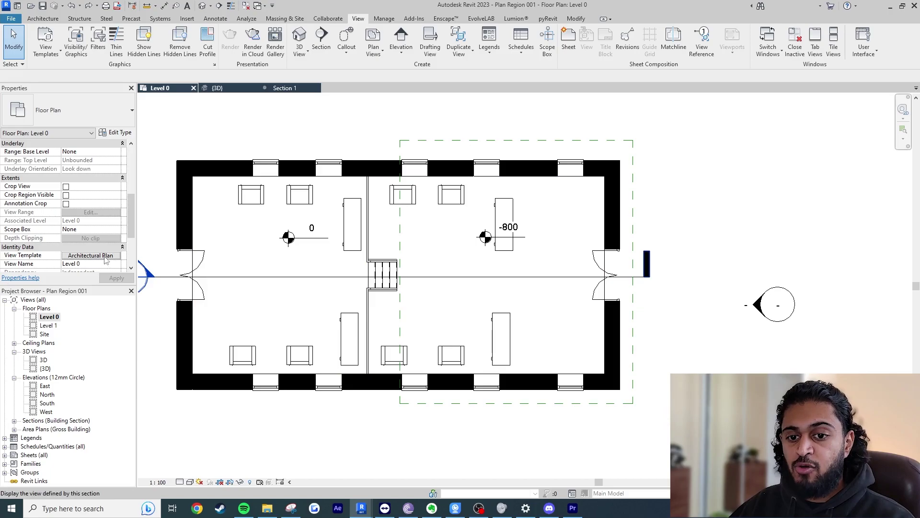
Step: Duplicate the Level 0 floor plan with detailing
{"action": "left_click", "coordinate": [46, 317]}
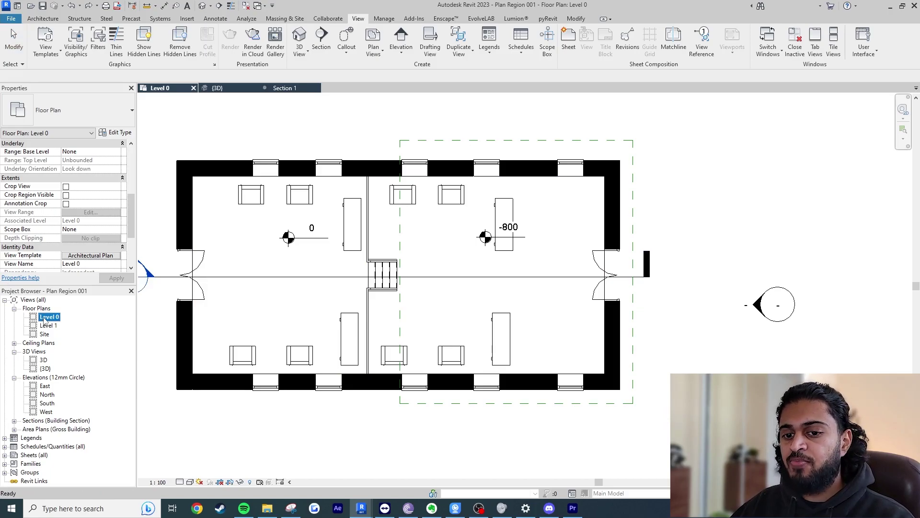
{"action": "right_click", "coordinate": [45, 317]}
{"action": "mouse_move", "coordinate": [143, 158]}
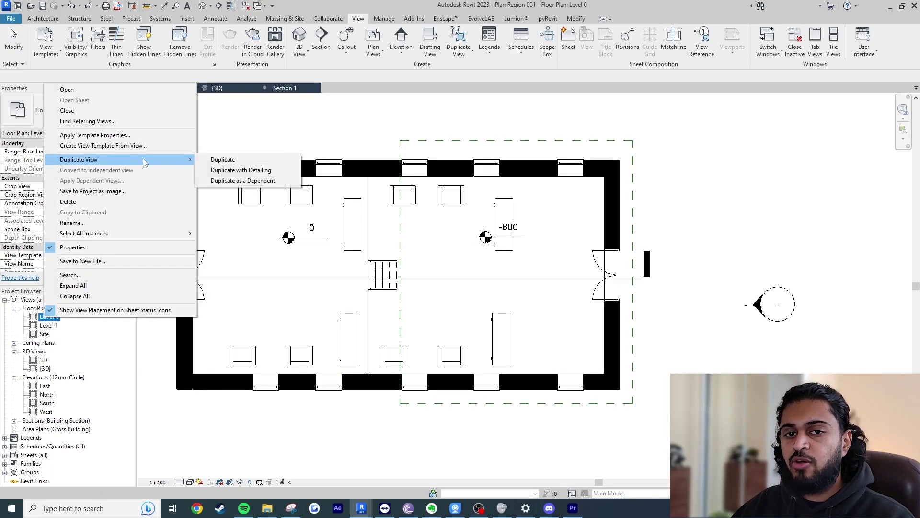
{"action": "left_click", "coordinate": [260, 171]}
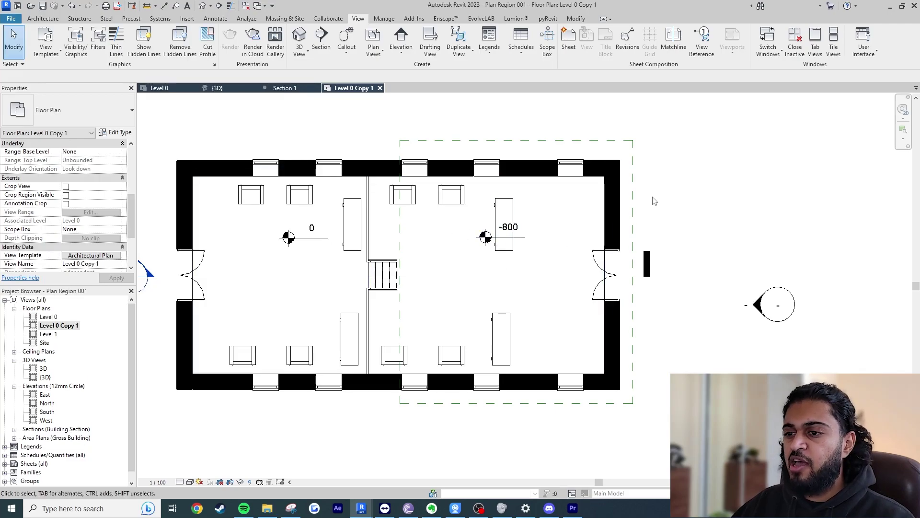
Step: In the duplicated plan, pull the plan region's stair-side edge in to the second armchair and set its cut plane offset to 200
{"action": "left_click", "coordinate": [437, 141]}
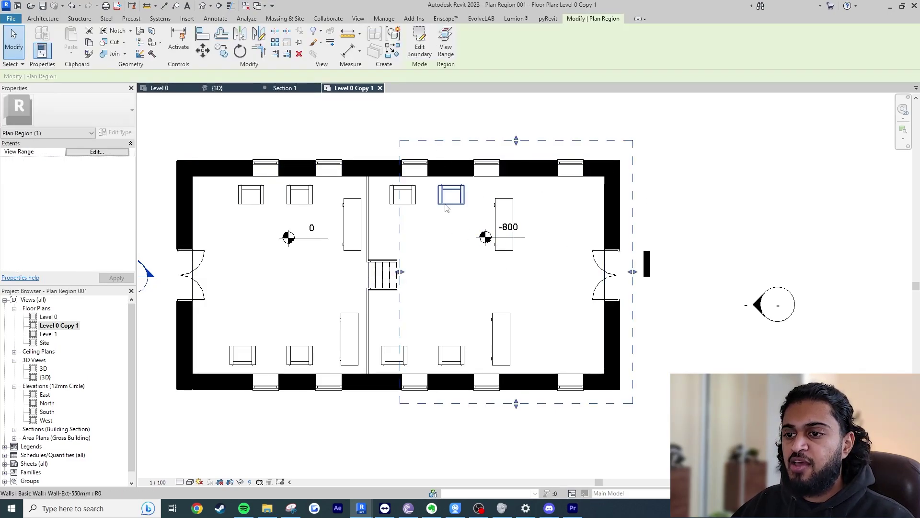
{"action": "left_click_drag", "start_coordinate": [400, 271], "coordinate": [442, 272]}
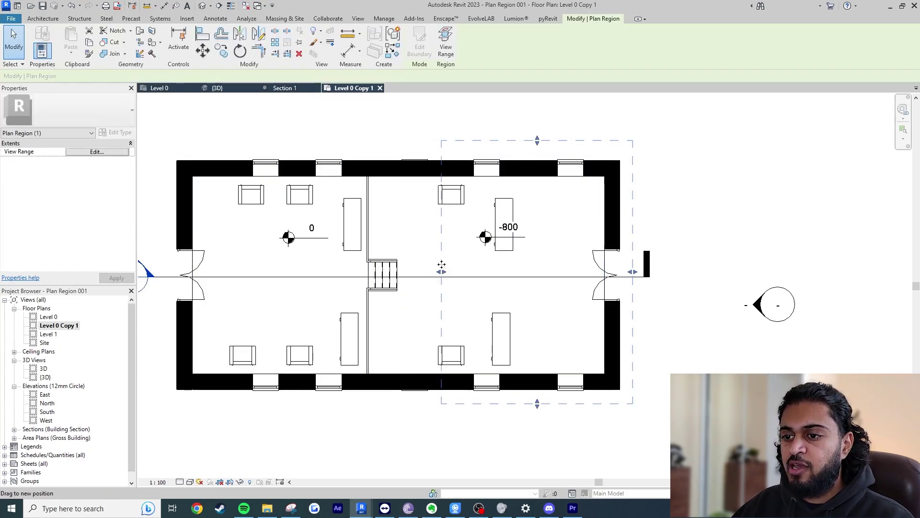
{"action": "left_click", "coordinate": [445, 48]}
{"action": "key", "text": "Tab"}
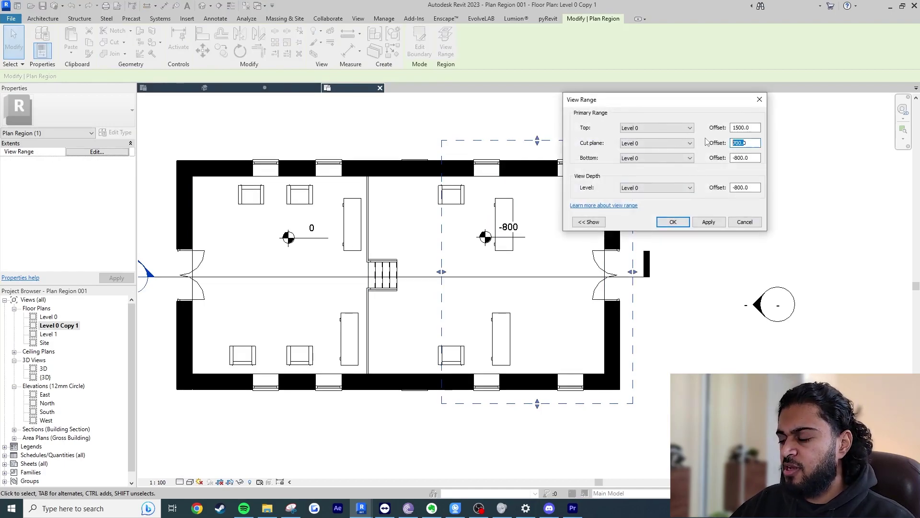
{"action": "type", "text": "200"}
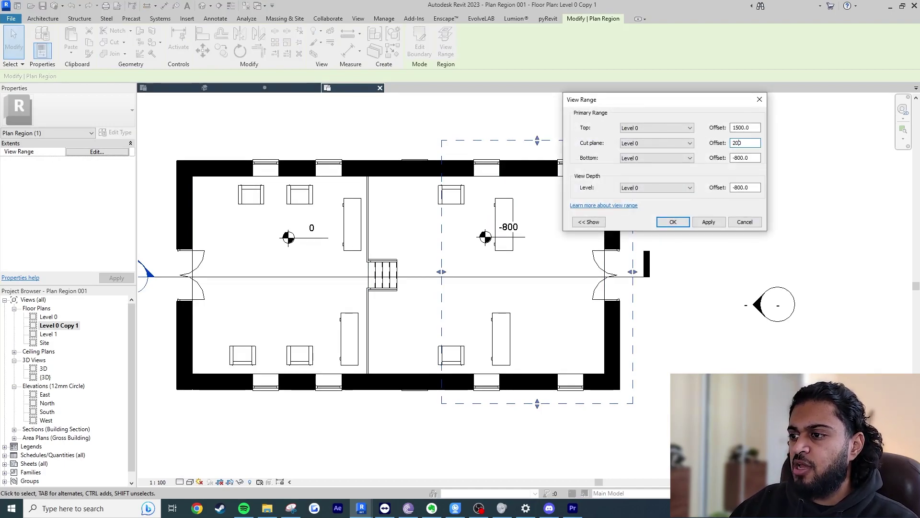
{"action": "left_click", "coordinate": [673, 222]}
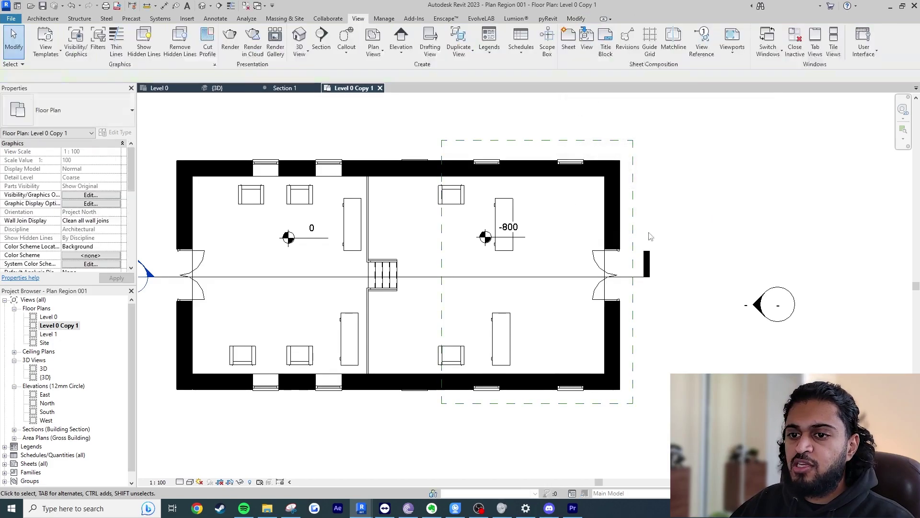
Step: Compare the plan region's extent and window display in Level 0 with those in Level 0 Copy 1
{"action": "left_click", "coordinate": [59, 325]}
{"action": "left_click", "coordinate": [49, 317]}
{"action": "scroll", "coordinate": [94, 229], "scroll_direction": "down", "scroll_amount": 4}
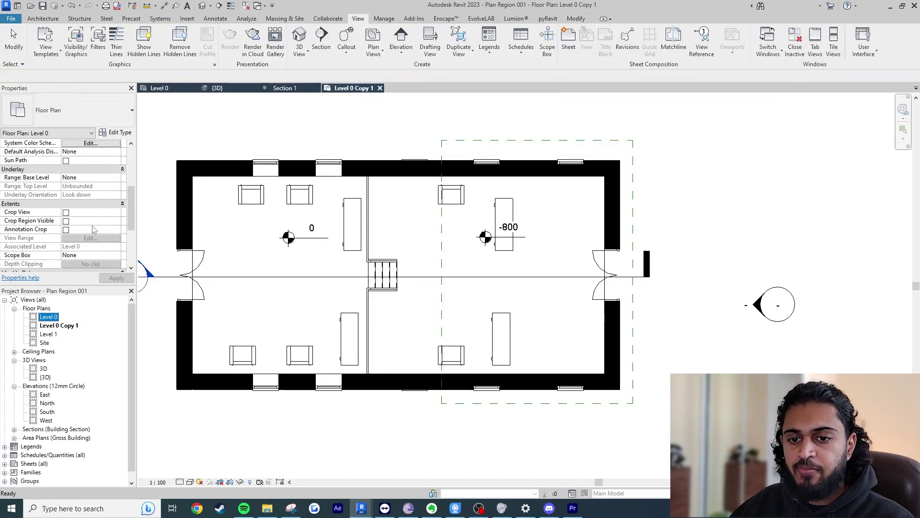
{"action": "scroll", "coordinate": [92, 225], "scroll_direction": "down", "scroll_amount": 4}
{"action": "left_click", "coordinate": [163, 89]}
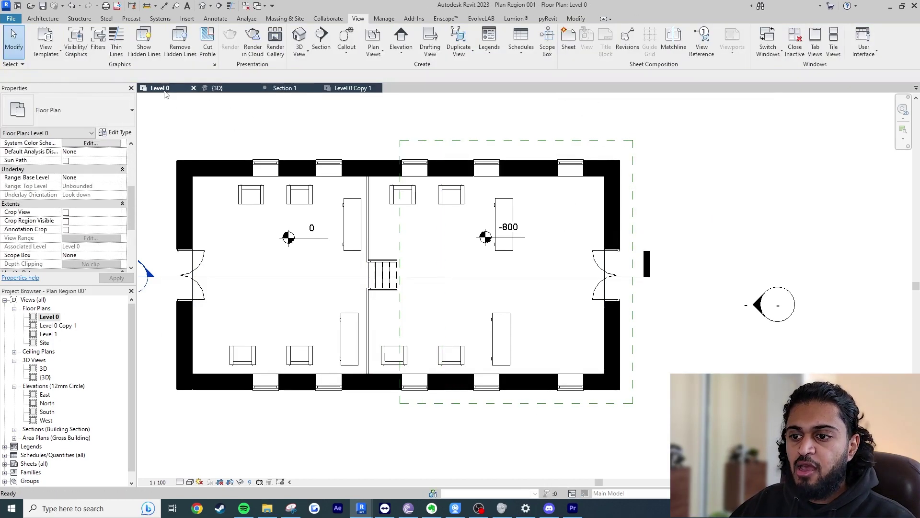
{"action": "left_click", "coordinate": [360, 90]}
{"action": "left_click", "coordinate": [159, 89]}
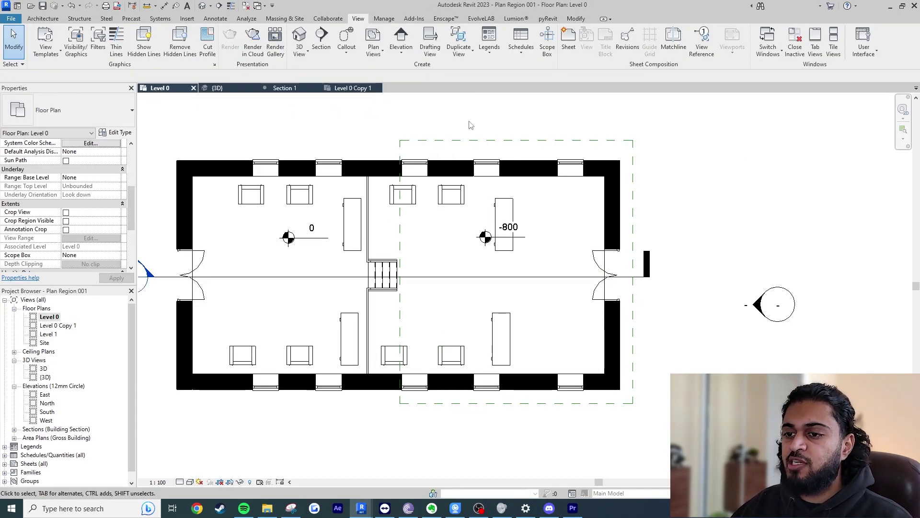
{"action": "left_click", "coordinate": [517, 242]}
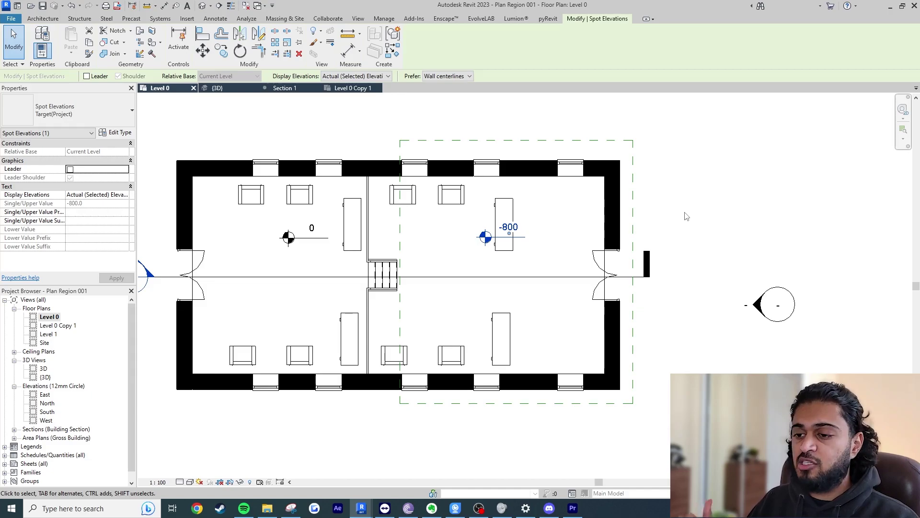
{"action": "key", "text": "Escape"}
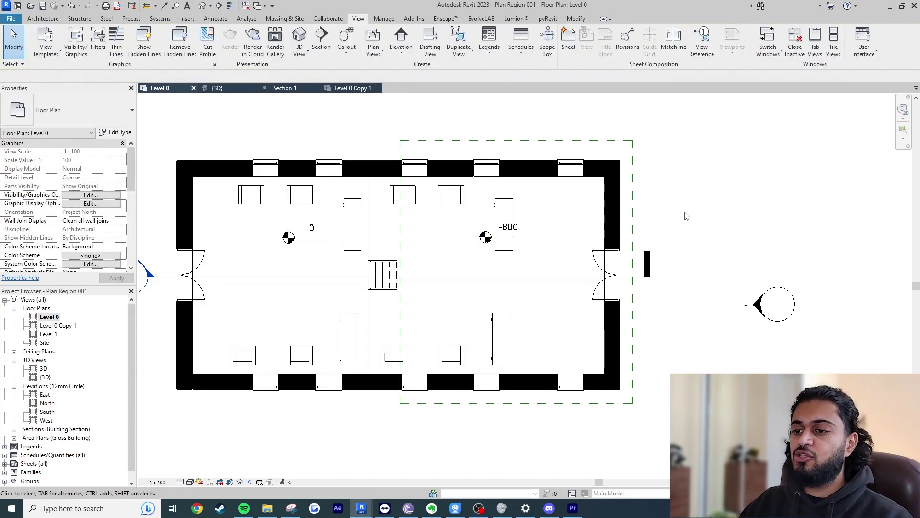